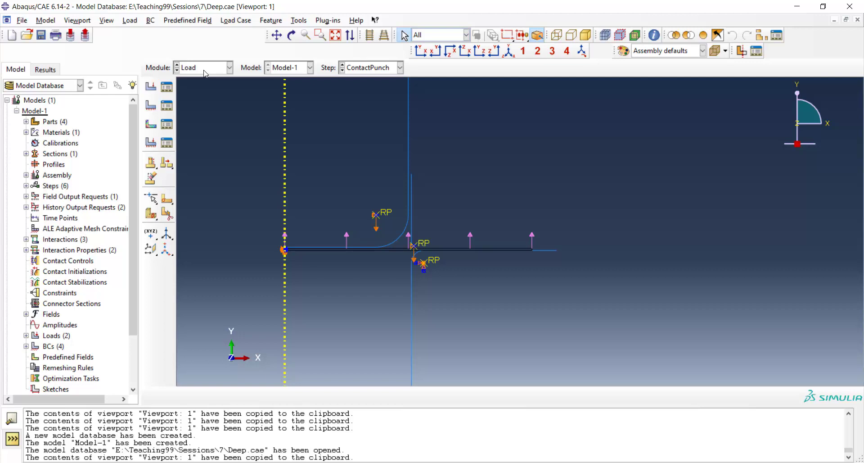
Switch to the Mesh module to work on the assembly's blank
{"action": "left_click", "coordinate": [205, 67]}
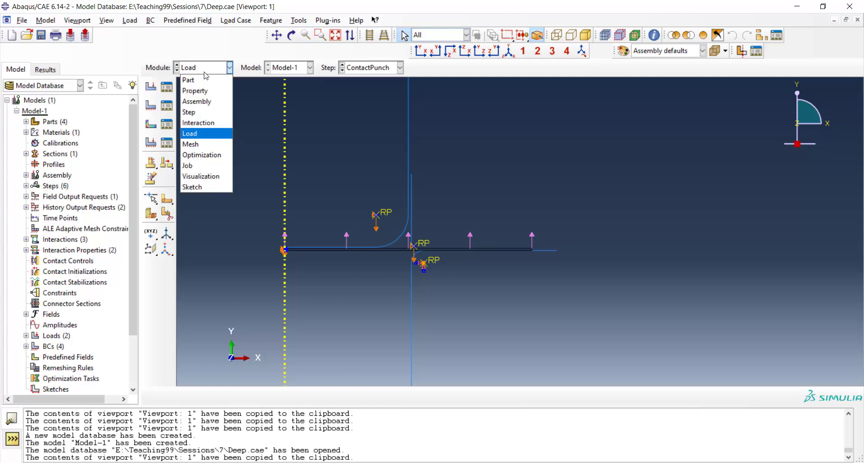
{"action": "left_click", "coordinate": [201, 143]}
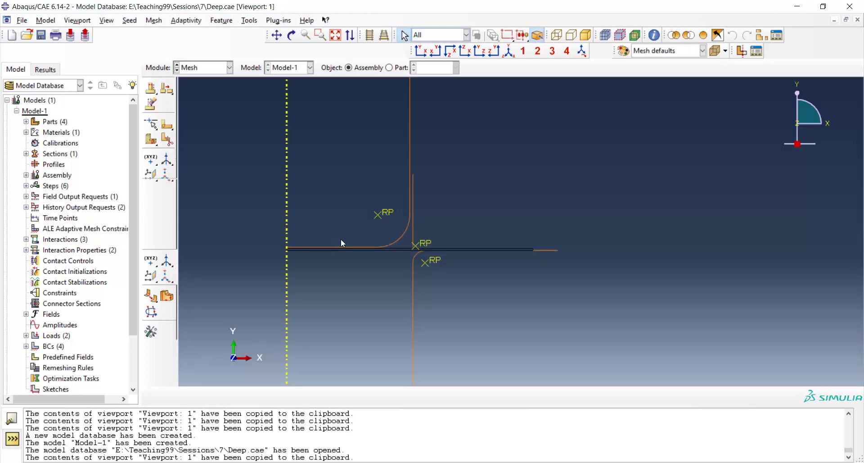
{"action": "scroll", "coordinate": [323, 256], "scroll_direction": "up", "scroll_amount": 6}
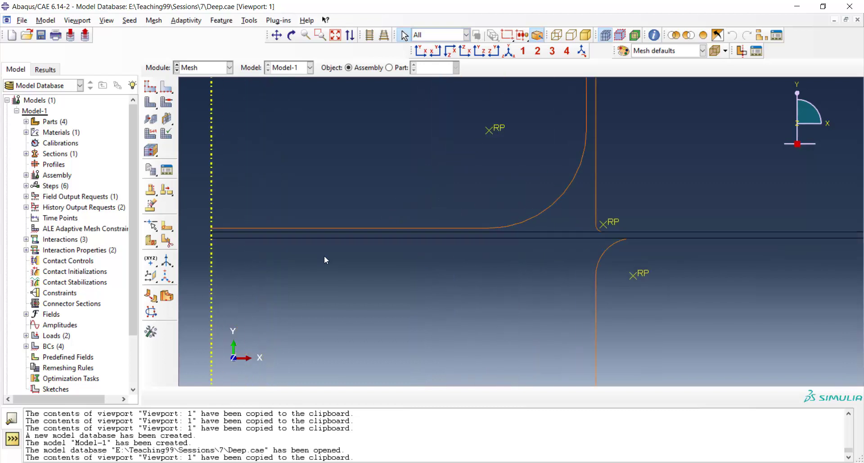
{"action": "scroll", "coordinate": [322, 250], "scroll_direction": "down", "scroll_amount": 1}
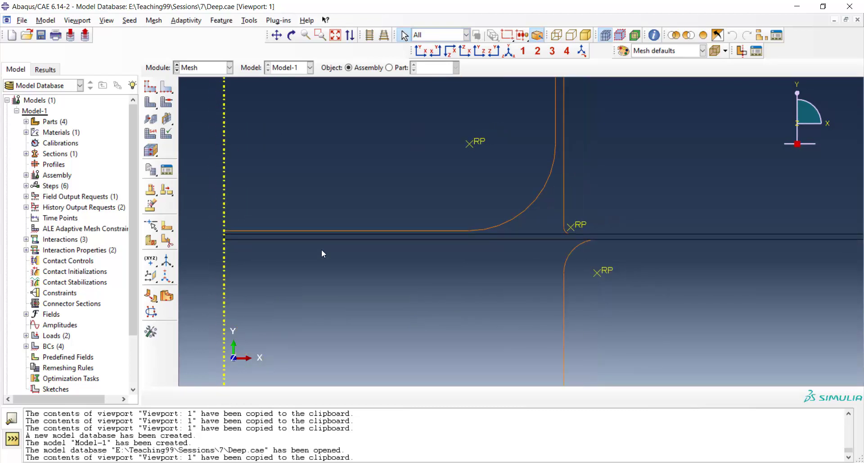
{"action": "left_click", "coordinate": [702, 35]}
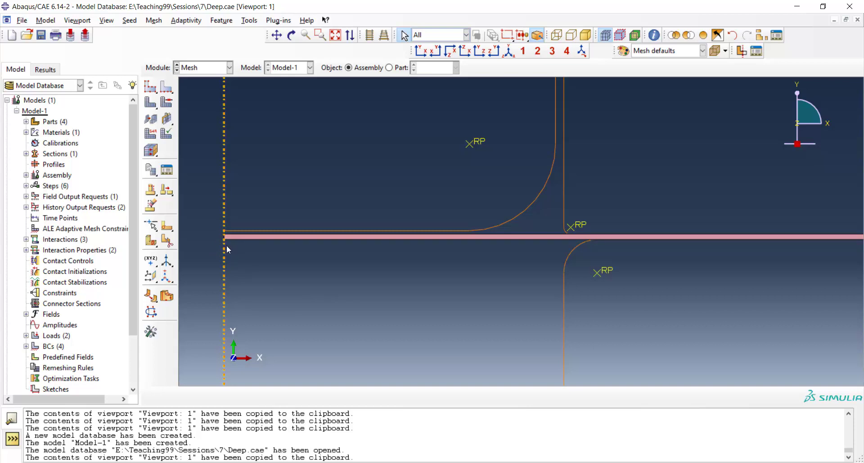
Seed the blank's short edge on the symmetry axis by size, with an approximate element size of 0.2
{"action": "left_click", "coordinate": [166, 88]}
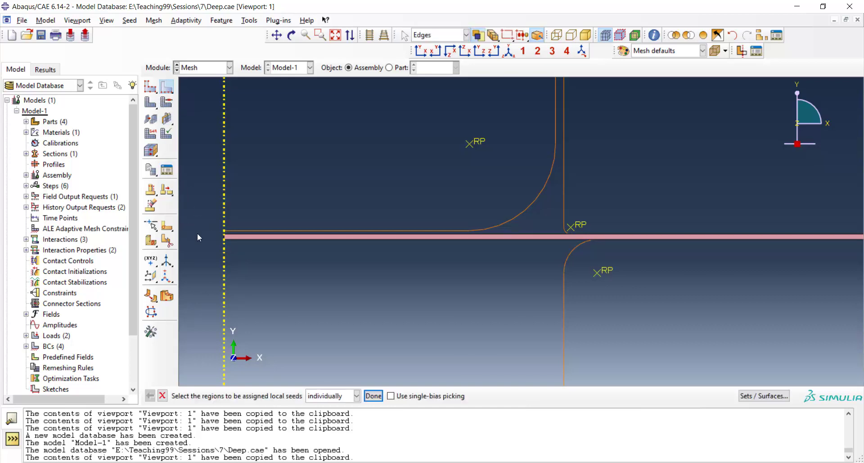
{"action": "scroll", "coordinate": [198, 233], "scroll_direction": "up", "scroll_amount": 2}
{"action": "scroll", "coordinate": [197, 233], "scroll_direction": "up", "scroll_amount": 3}
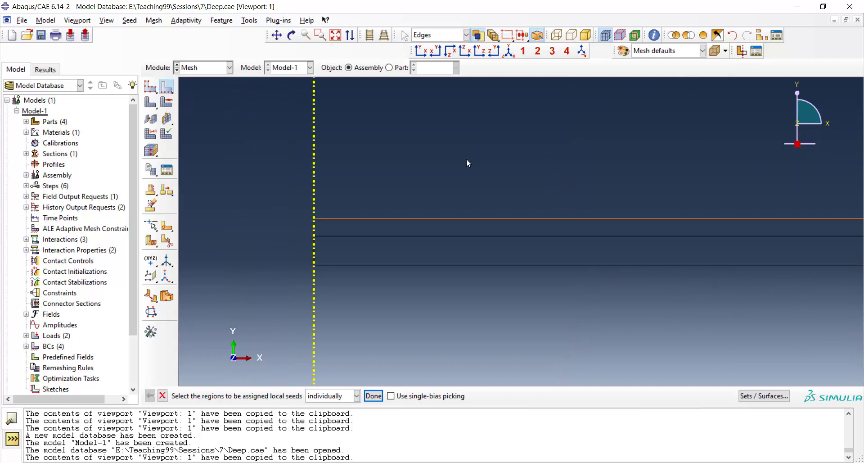
{"action": "left_click", "coordinate": [315, 261]}
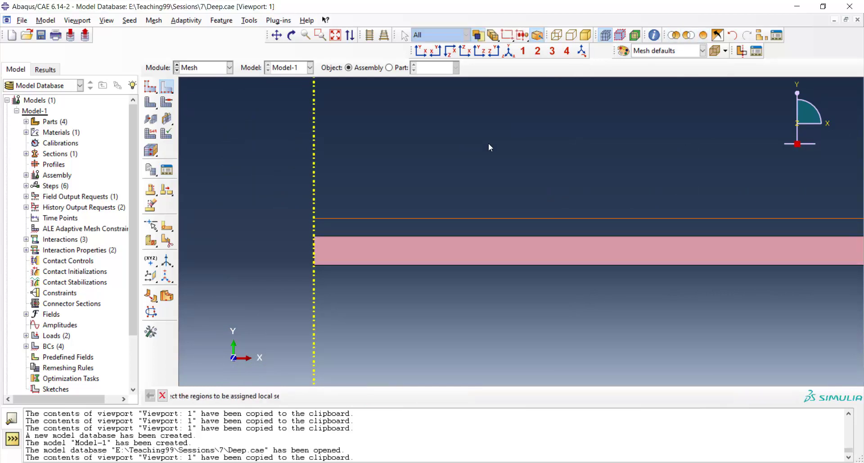
{"action": "left_click", "coordinate": [314, 260]}
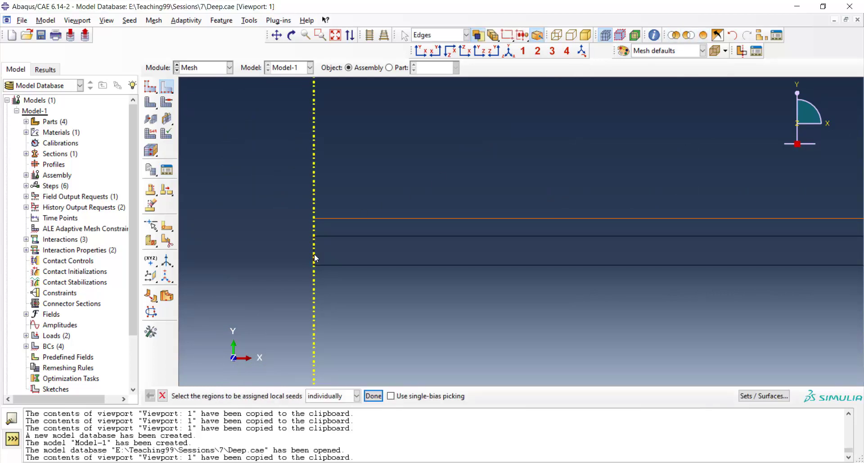
{"action": "left_click", "coordinate": [373, 396]}
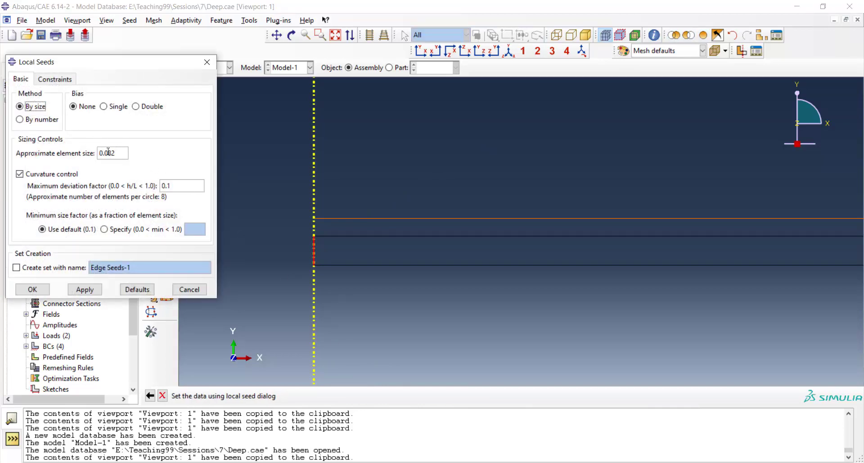
{"action": "left_click_drag", "start_coordinate": [104, 153], "coordinate": [116, 151]}
{"action": "type", "text": "2"}
{"action": "left_click", "coordinate": [33, 289]}
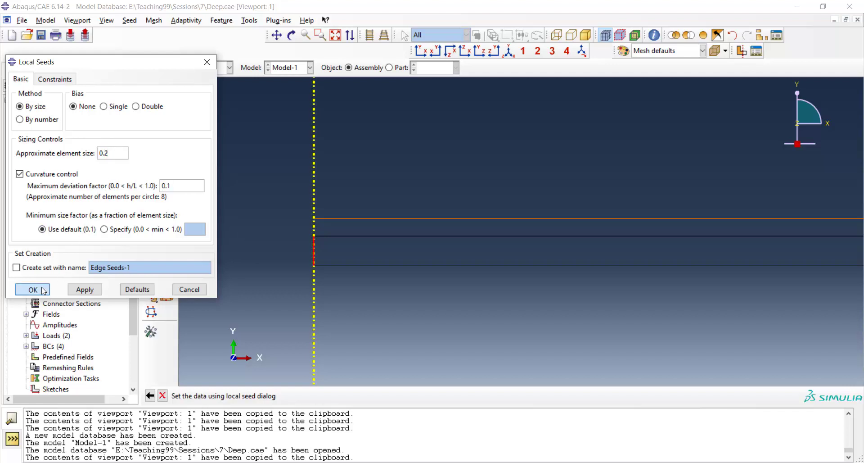
Assign global seeds with an approximate size of 1 to the blank instance
{"action": "left_click", "coordinate": [150, 86]}
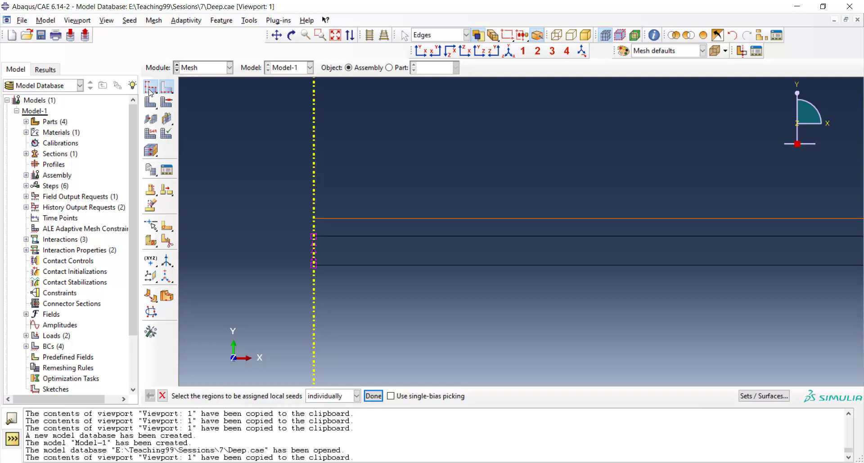
{"action": "left_click", "coordinate": [359, 243]}
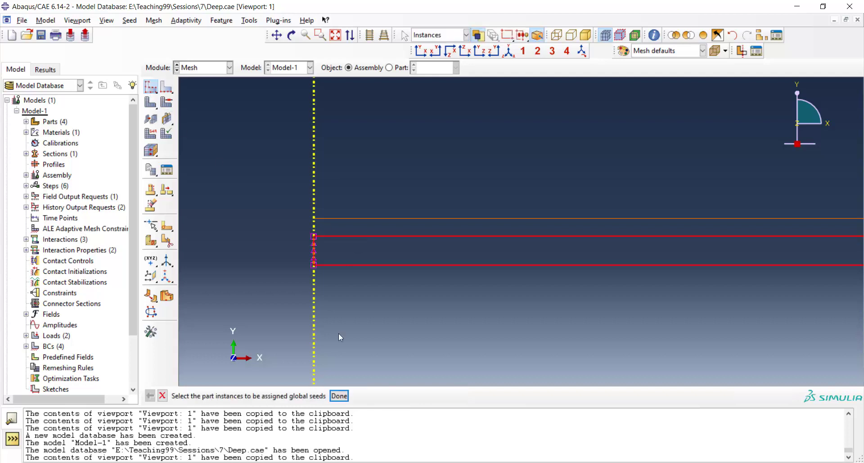
{"action": "left_click", "coordinate": [339, 396]}
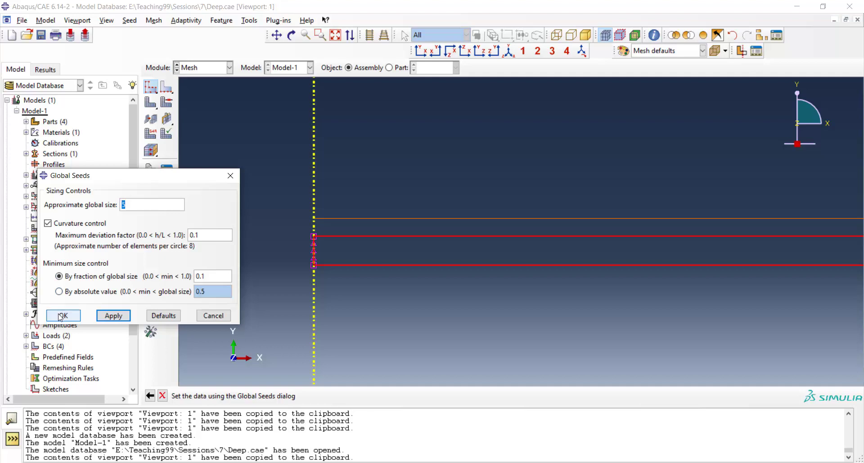
{"action": "type", "text": "1"}
{"action": "left_click", "coordinate": [62, 317]}
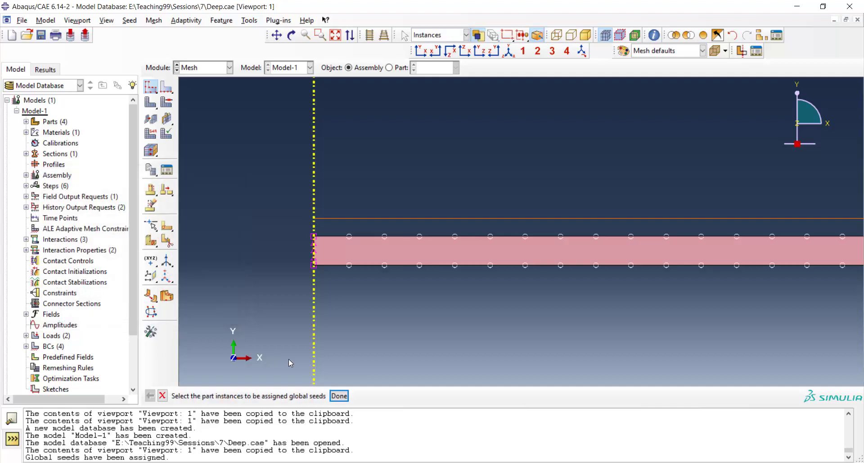
{"action": "left_click", "coordinate": [335, 396]}
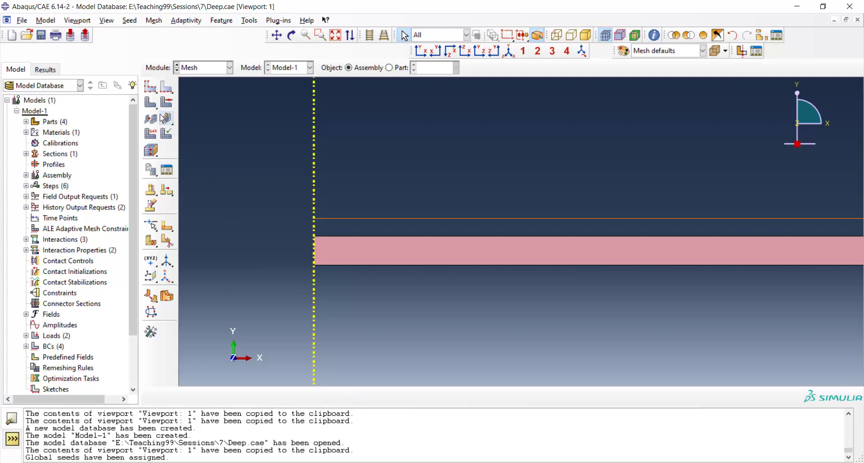
Assign the blank the Standard linear Axisymmetric Stress element type with reduced integration (CAX4R)
{"action": "left_click", "coordinate": [151, 134]}
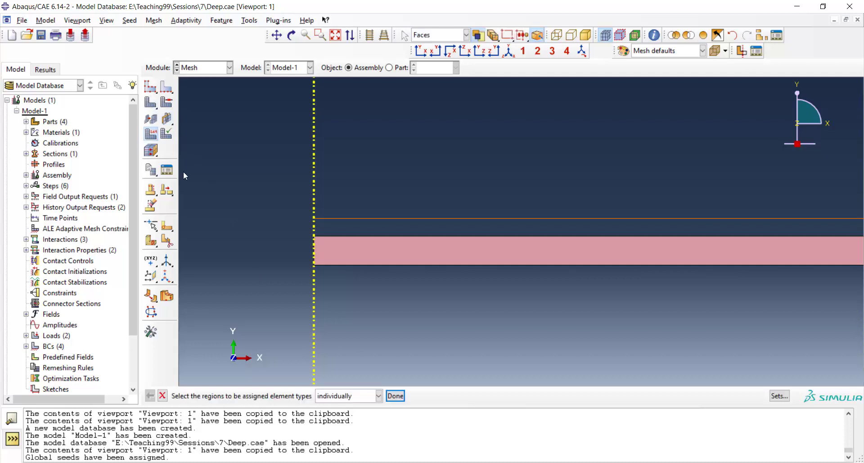
{"action": "left_click", "coordinate": [333, 252]}
{"action": "left_click", "coordinate": [395, 396]}
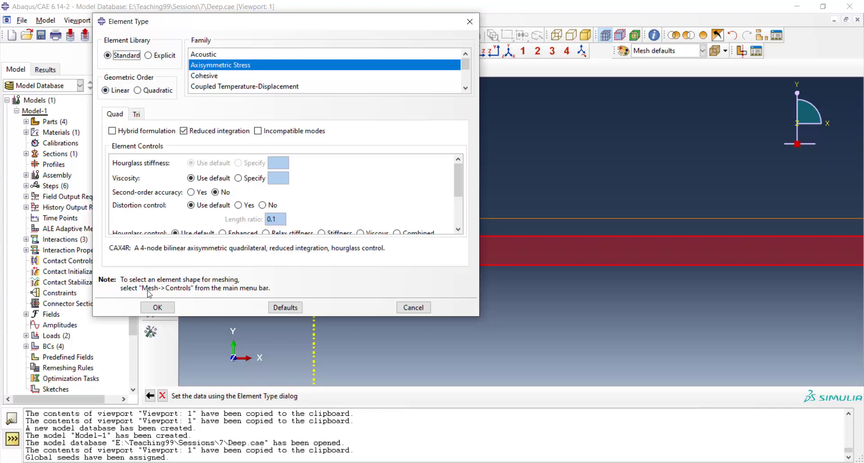
{"action": "left_click", "coordinate": [155, 308]}
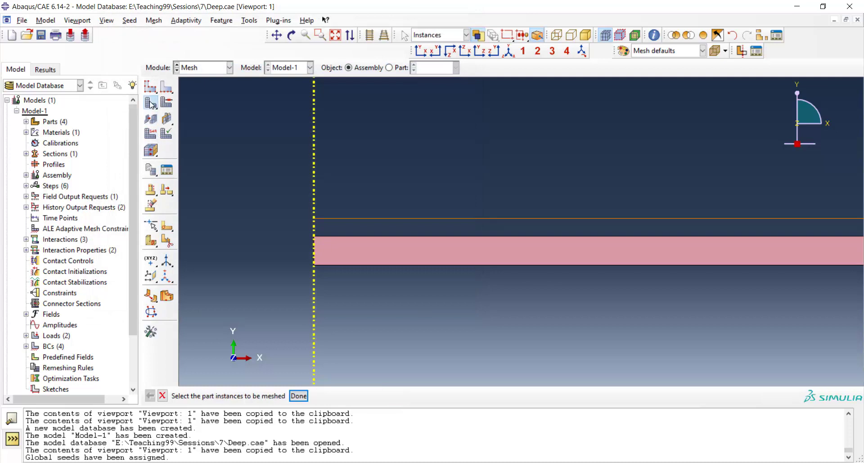
Set the blank's mesh controls to Quad element shape with the Structured technique
{"action": "left_click", "coordinate": [167, 102]}
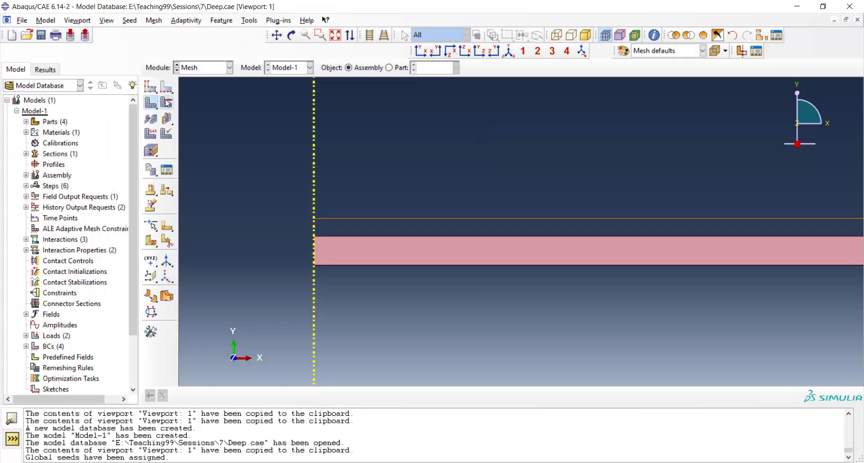
{"action": "left_click", "coordinate": [375, 249]}
{"action": "left_click", "coordinate": [398, 396]}
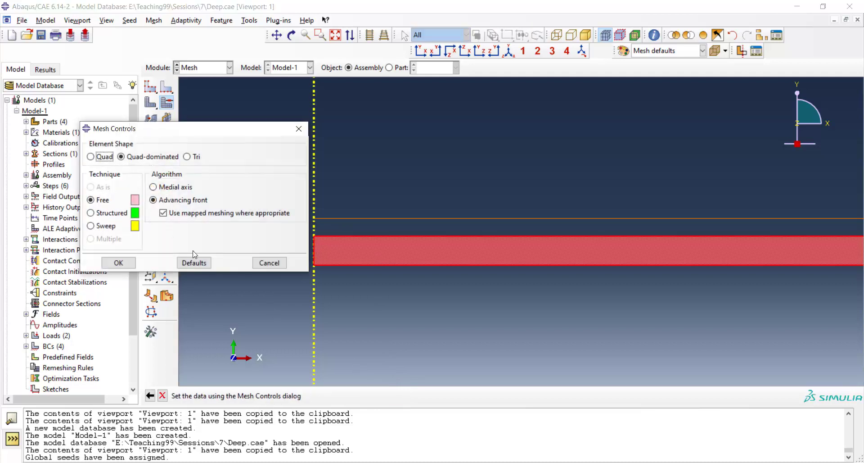
{"action": "left_click", "coordinate": [91, 156]}
{"action": "left_click", "coordinate": [103, 213]}
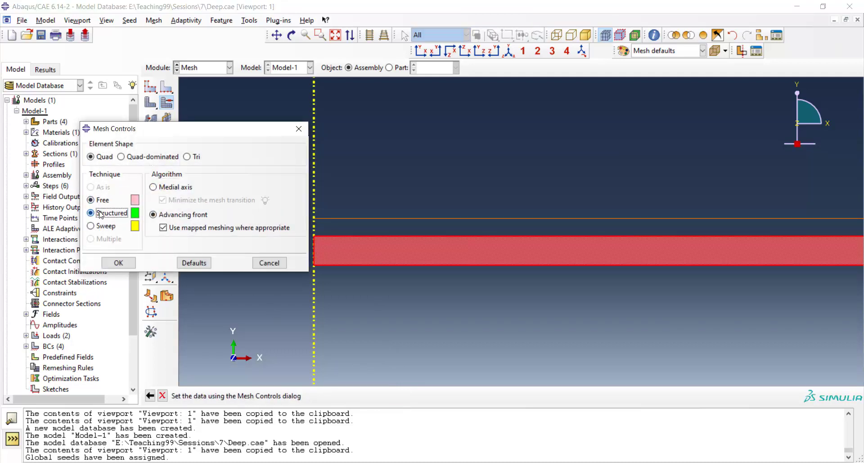
{"action": "left_click", "coordinate": [120, 263]}
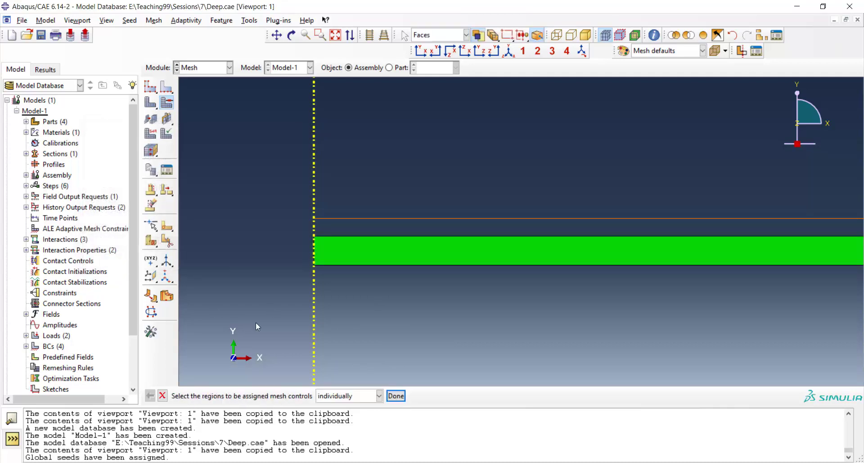
{"action": "left_click", "coordinate": [396, 395]}
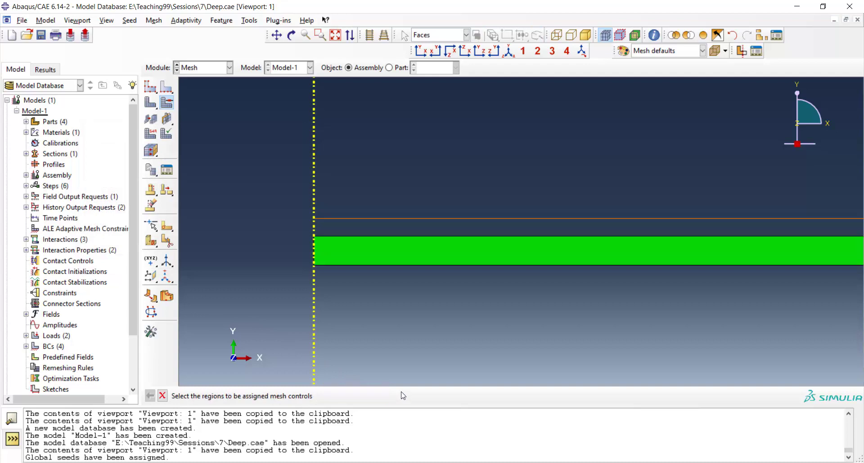
Generate the mesh on the blank instance and inspect it
{"action": "left_click", "coordinate": [151, 103]}
{"action": "left_click", "coordinate": [298, 394]}
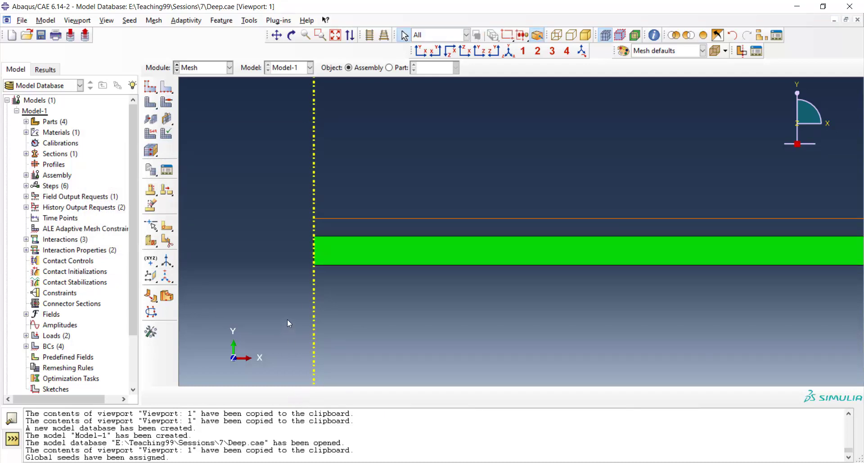
{"action": "left_click", "coordinate": [151, 103]}
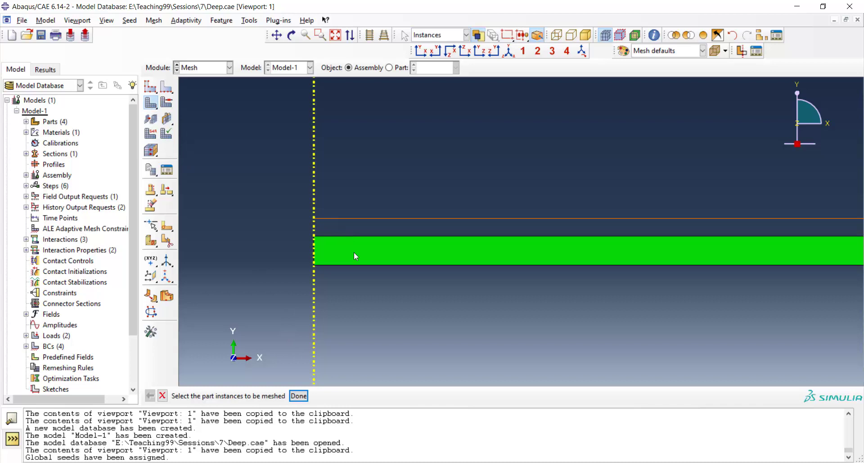
{"action": "left_click", "coordinate": [299, 396]}
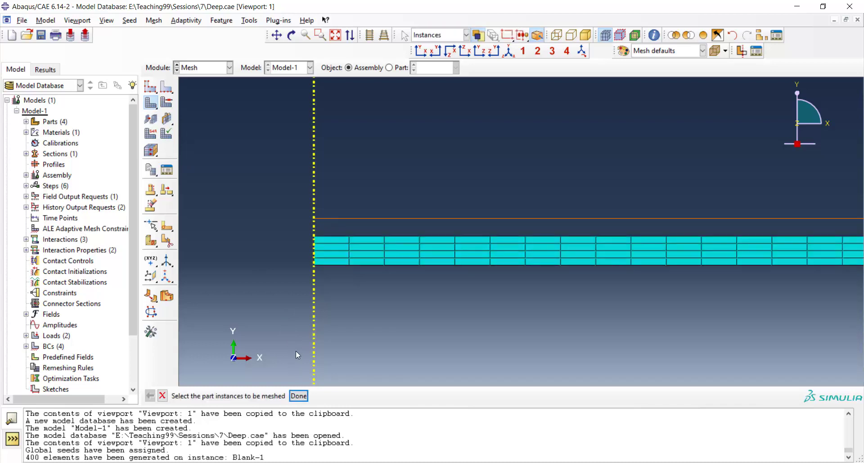
{"action": "scroll", "coordinate": [234, 265], "scroll_direction": "down", "scroll_amount": 10}
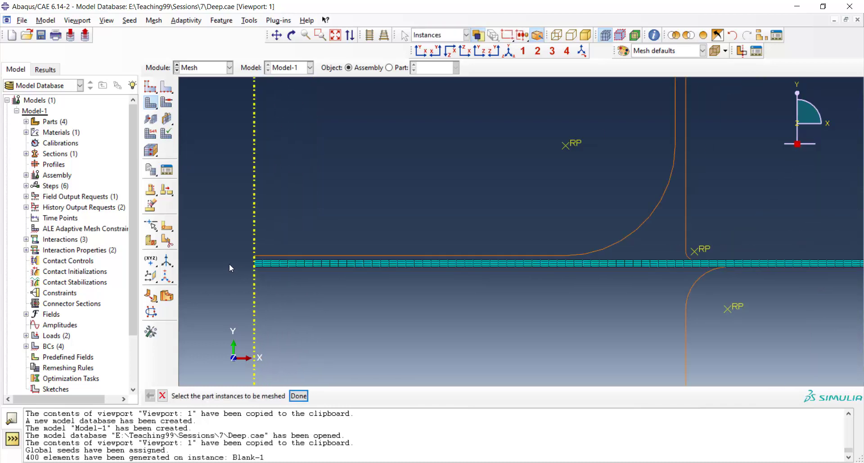
{"action": "scroll", "coordinate": [228, 264], "scroll_direction": "up", "scroll_amount": 6}
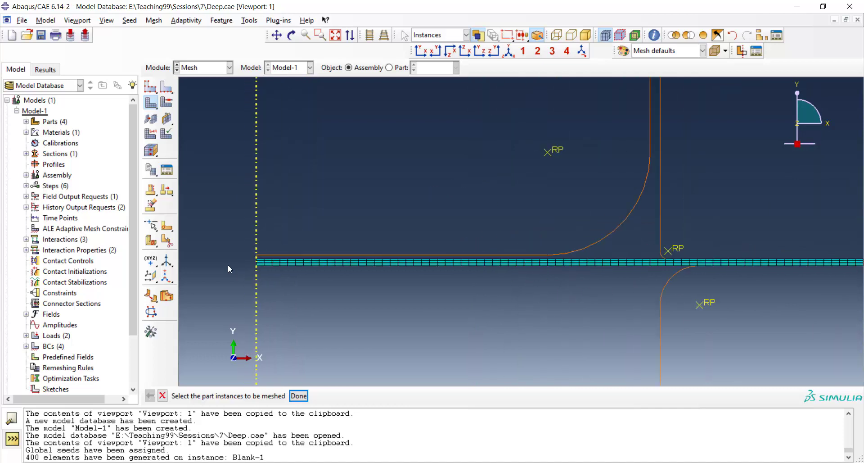
{"action": "scroll", "coordinate": [229, 263], "scroll_direction": "up", "scroll_amount": 3}
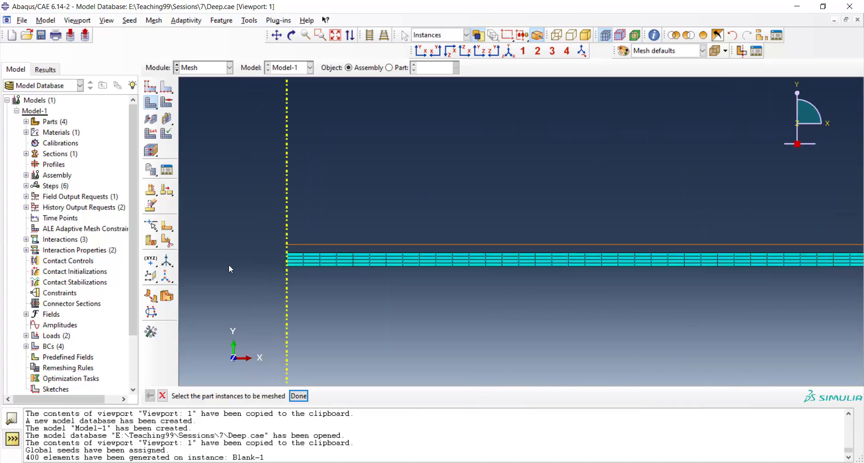
Create an analysis job named DeepDrawing with Model-1 as its source
{"action": "left_click", "coordinate": [200, 68]}
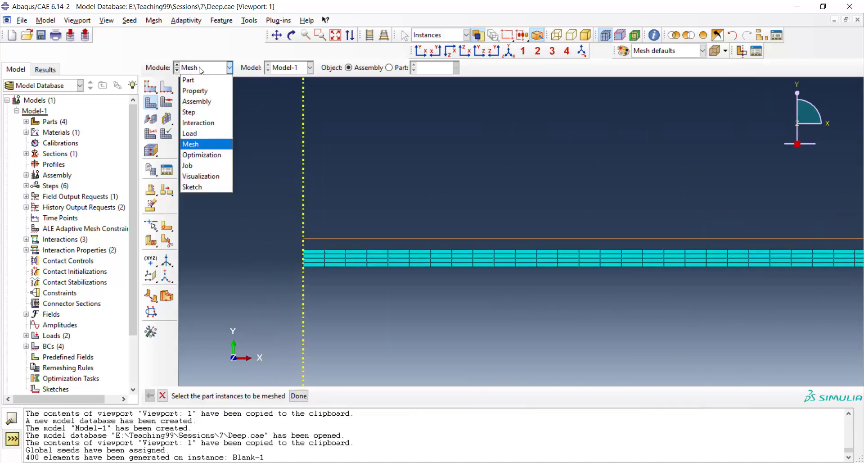
{"action": "left_click", "coordinate": [217, 167]}
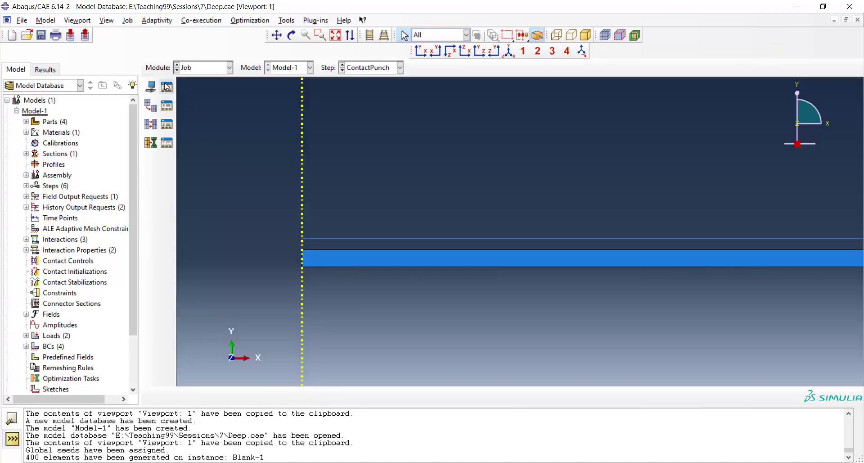
{"action": "left_click", "coordinate": [152, 87]}
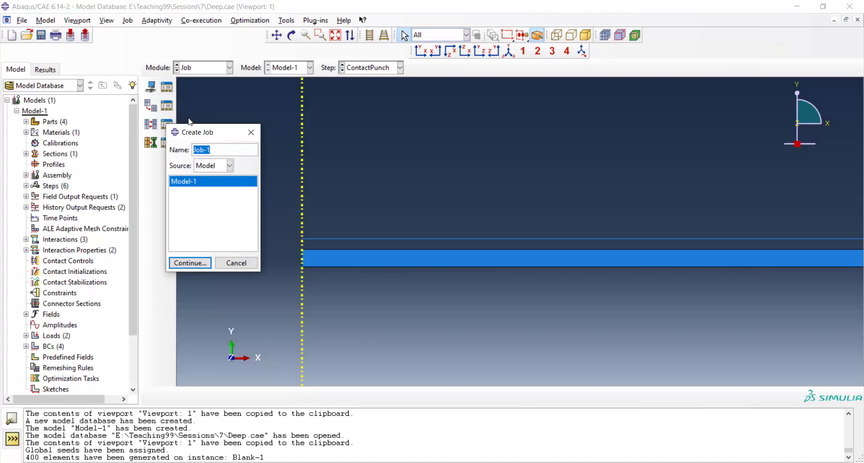
{"action": "type", "text": "DeepDrawing"}
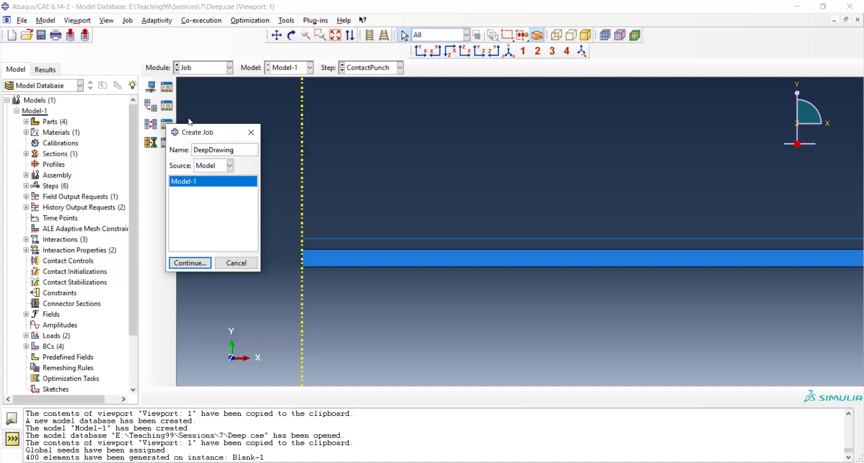
{"action": "left_click", "coordinate": [197, 263]}
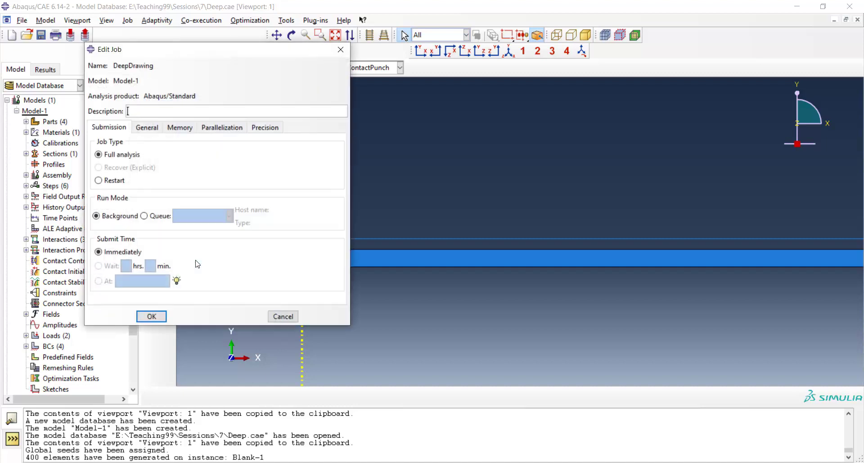
Enable multiple processors for the DeepDrawing job, raise the processor count by two, and accept the job settings
{"action": "left_click", "coordinate": [219, 128]}
{"action": "left_click", "coordinate": [136, 142]}
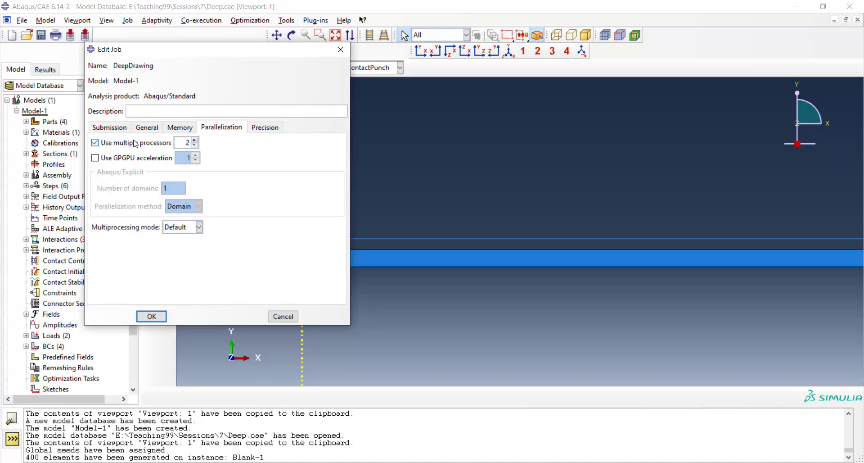
{"action": "left_click", "coordinate": [195, 140]}
{"action": "left_click", "coordinate": [195, 140]}
{"action": "left_click", "coordinate": [152, 315]}
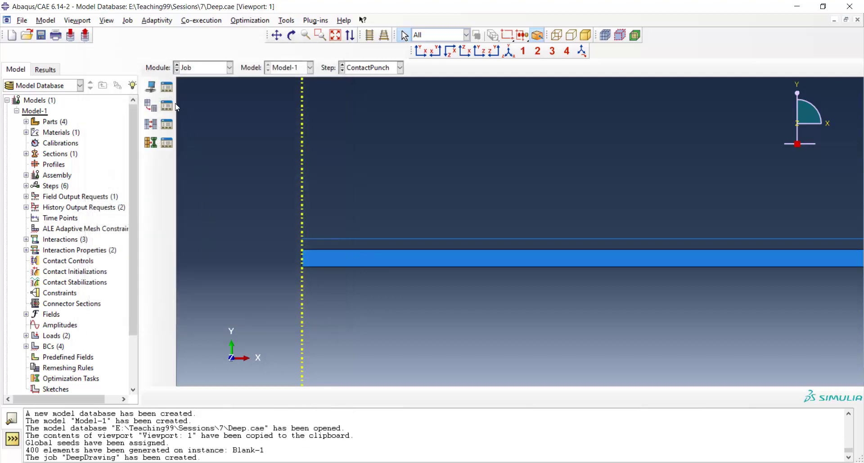
Submit the DeepDrawing job for full analysis and open its monitor
{"action": "left_click", "coordinate": [167, 105]}
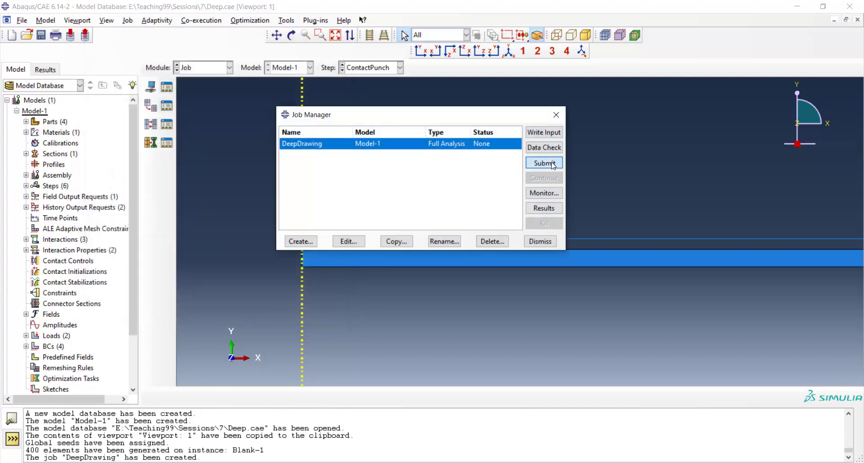
{"action": "left_click", "coordinate": [553, 165]}
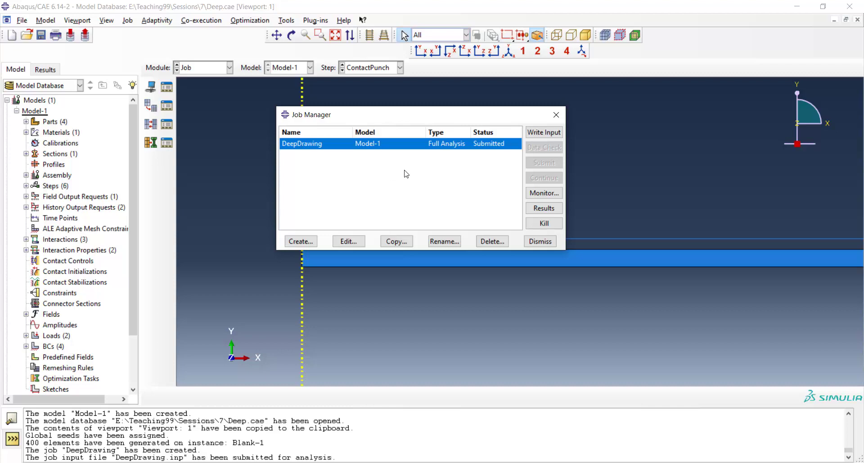
{"action": "left_click", "coordinate": [544, 193]}
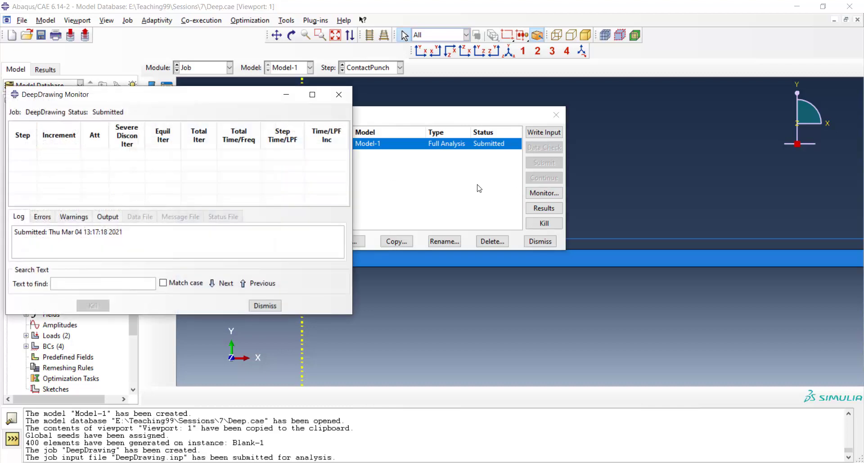
{"action": "left_click_drag", "start_coordinate": [214, 100], "coordinate": [285, 98]}
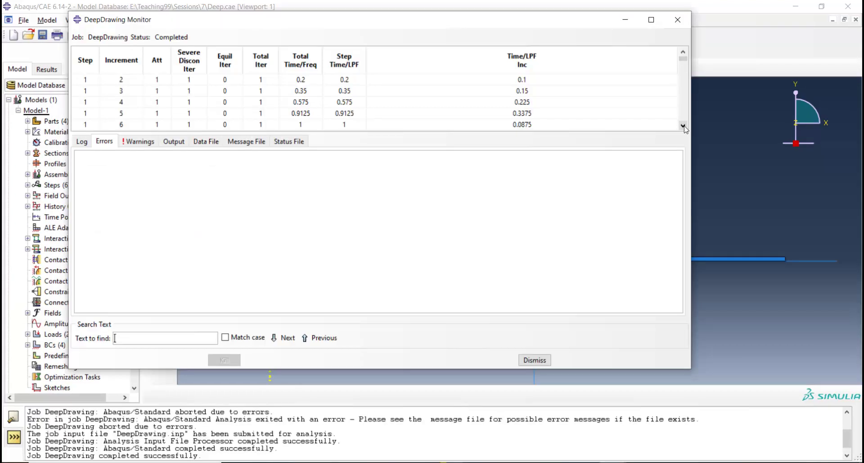
Examine the increments and severe discontinuity iterations of steps 1 and 2 and the start of step 3, enlarging the increment table
{"action": "left_click", "coordinate": [683, 126]}
{"action": "left_click", "coordinate": [683, 126]}
{"action": "left_click", "coordinate": [683, 126]}
{"action": "left_click", "coordinate": [684, 126]}
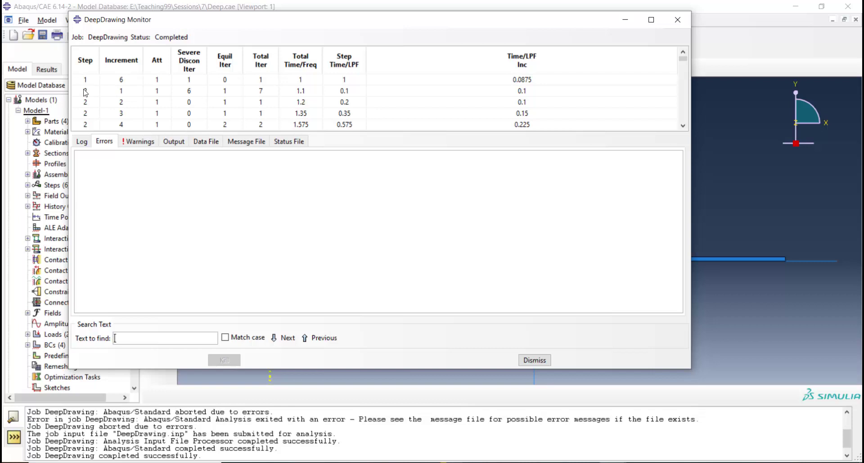
{"action": "left_click", "coordinate": [180, 94]}
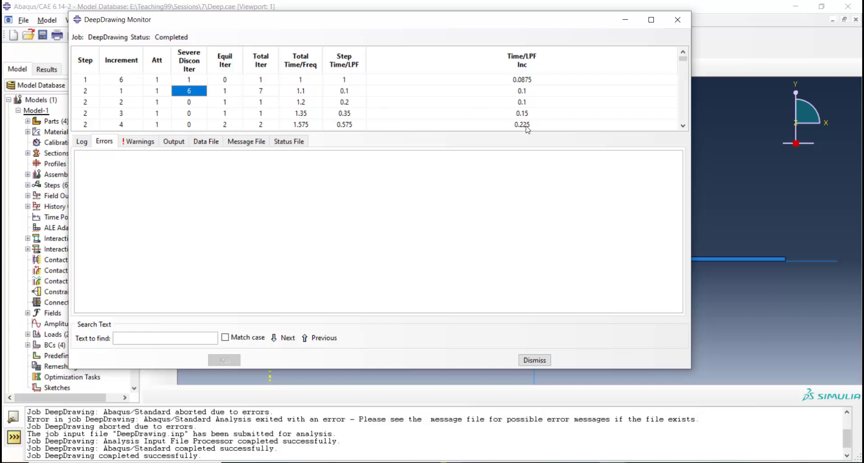
{"action": "left_click", "coordinate": [682, 126]}
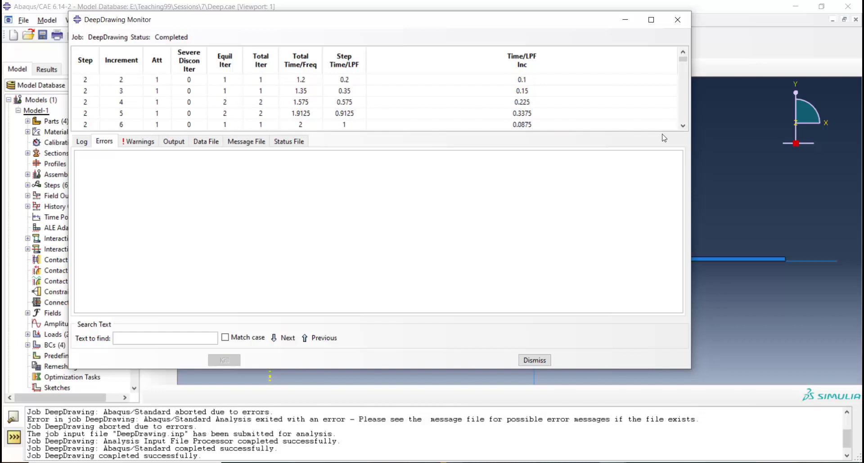
{"action": "left_click_drag", "start_coordinate": [640, 134], "coordinate": [641, 226]}
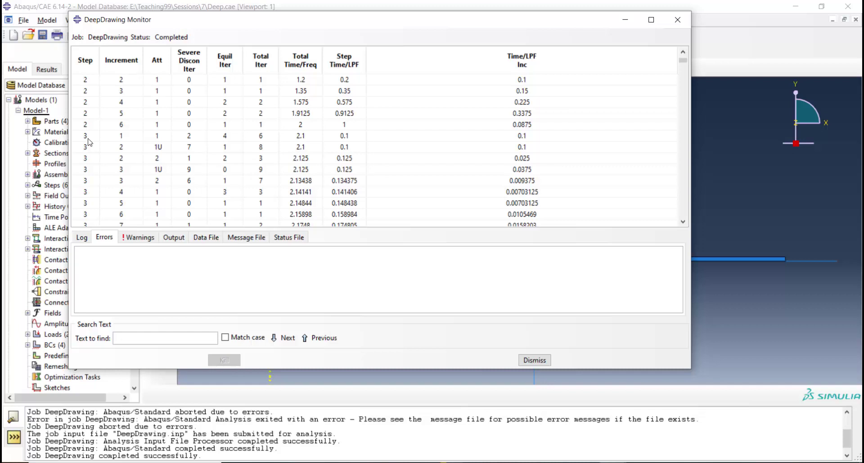
{"action": "left_click", "coordinate": [88, 138]}
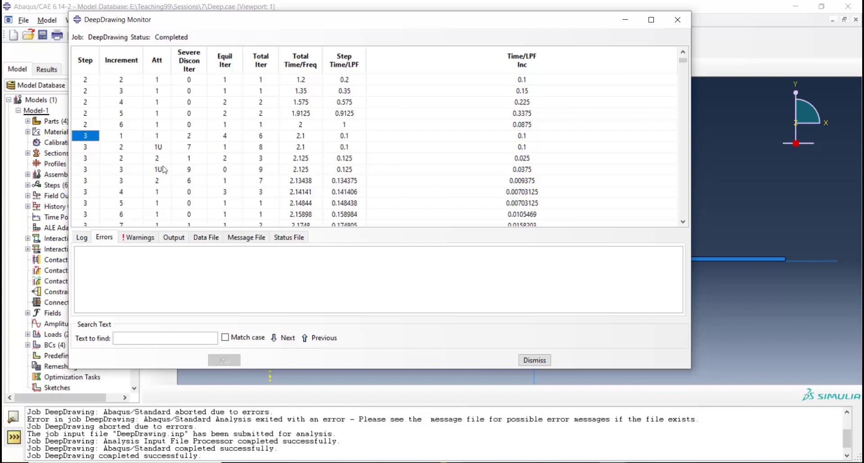
{"action": "left_click", "coordinate": [184, 150]}
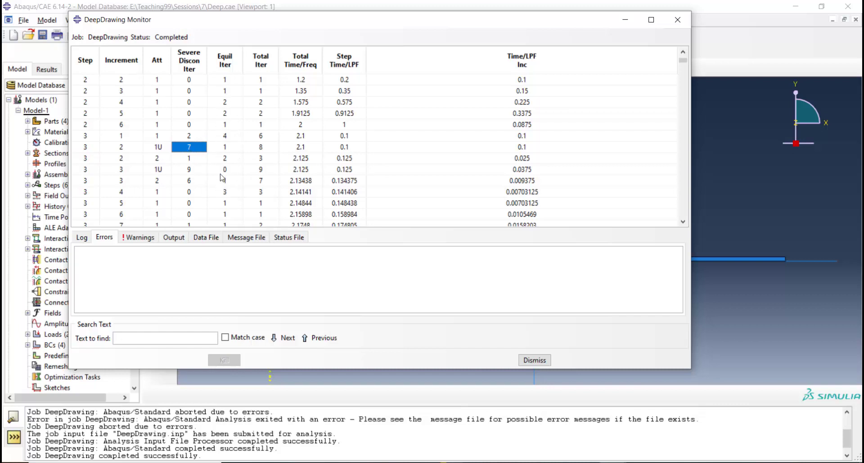
Examine the attempts, iterations and time increments of step 3 through its last increment
{"action": "left_click", "coordinate": [684, 221]}
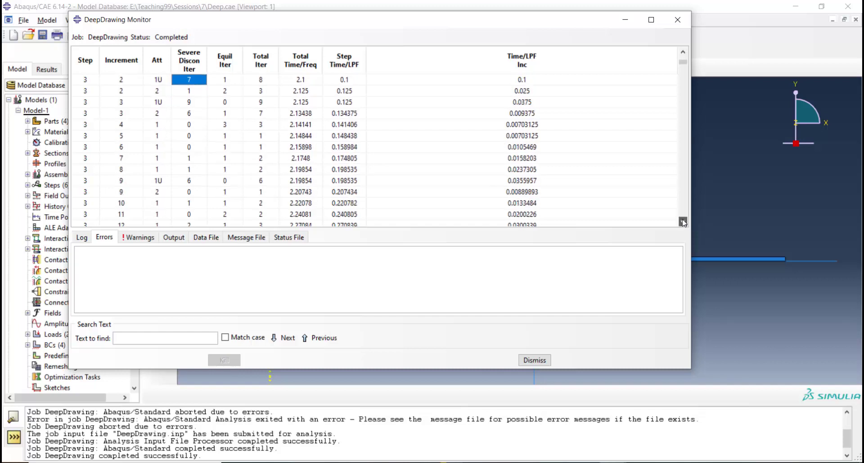
{"action": "left_click", "coordinate": [683, 221]}
{"action": "left_click", "coordinate": [683, 221]}
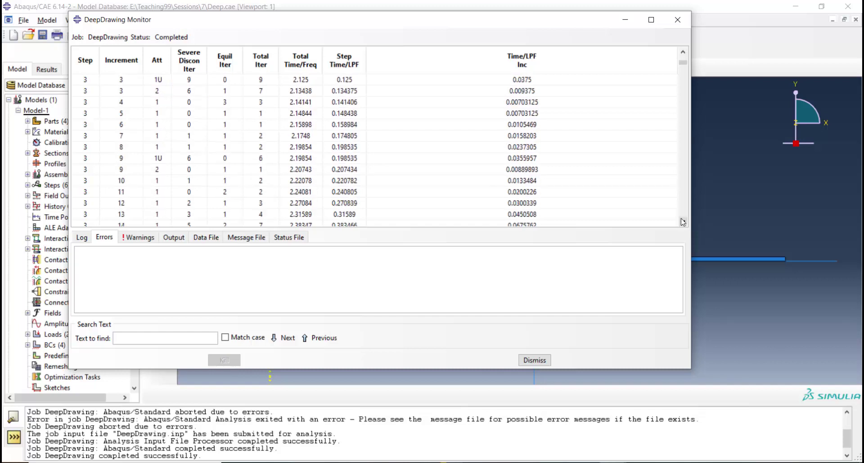
{"action": "left_click", "coordinate": [683, 221]}
{"action": "left_click", "coordinate": [683, 222]}
{"action": "left_click", "coordinate": [683, 222]}
{"action": "left_click", "coordinate": [682, 221]}
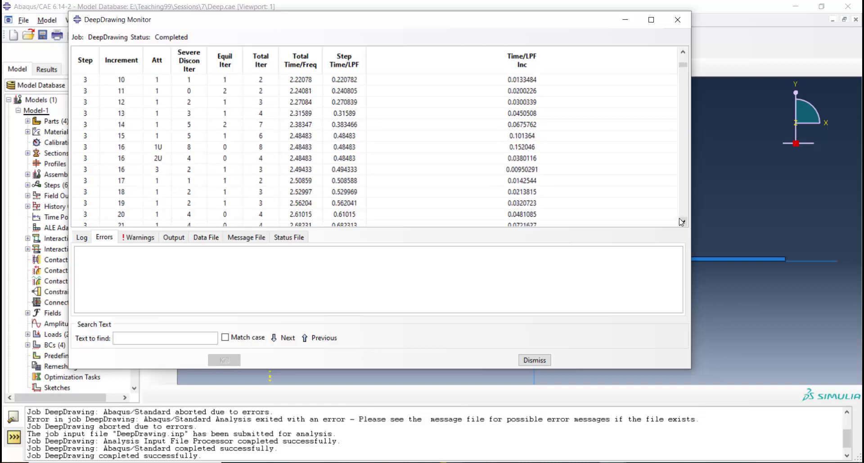
{"action": "left_click", "coordinate": [682, 222]}
{"action": "left_click", "coordinate": [682, 222]}
{"action": "left_click", "coordinate": [682, 221]}
{"action": "left_click", "coordinate": [680, 222]}
{"action": "left_click", "coordinate": [679, 221]}
{"action": "left_click", "coordinate": [678, 221]}
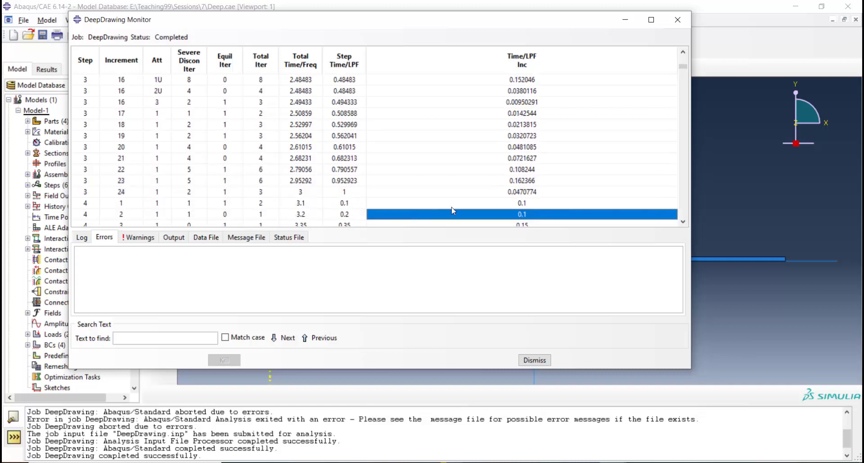
{"action": "left_click", "coordinate": [124, 194]}
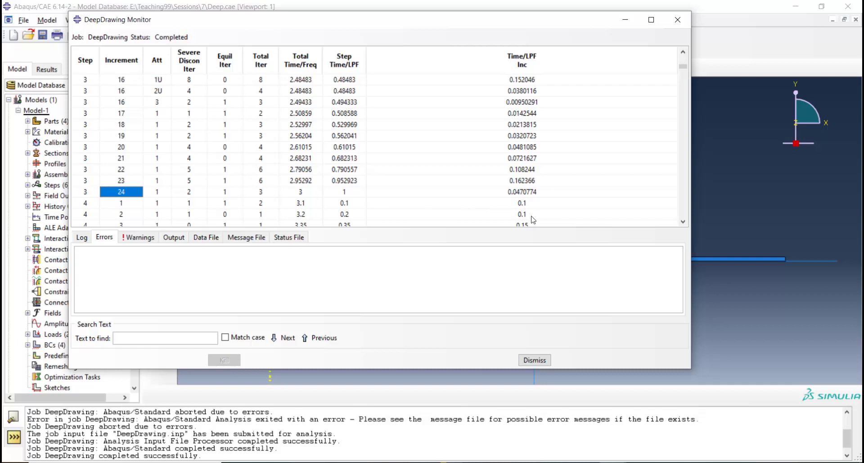
Examine the attempts and time increments of step 4 up to the first increment of step 5
{"action": "left_click", "coordinate": [685, 221]}
{"action": "left_click", "coordinate": [685, 221]}
{"action": "left_click", "coordinate": [685, 221]}
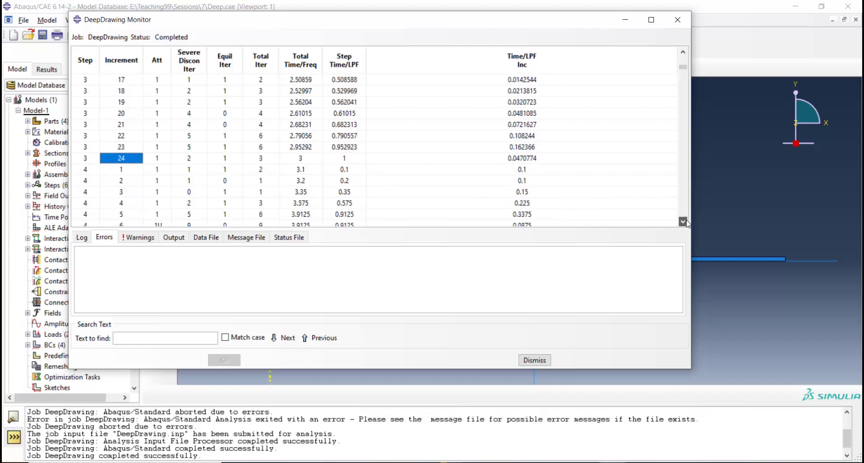
{"action": "left_click", "coordinate": [685, 221]}
{"action": "left_click", "coordinate": [685, 221]}
{"action": "left_click", "coordinate": [685, 221]}
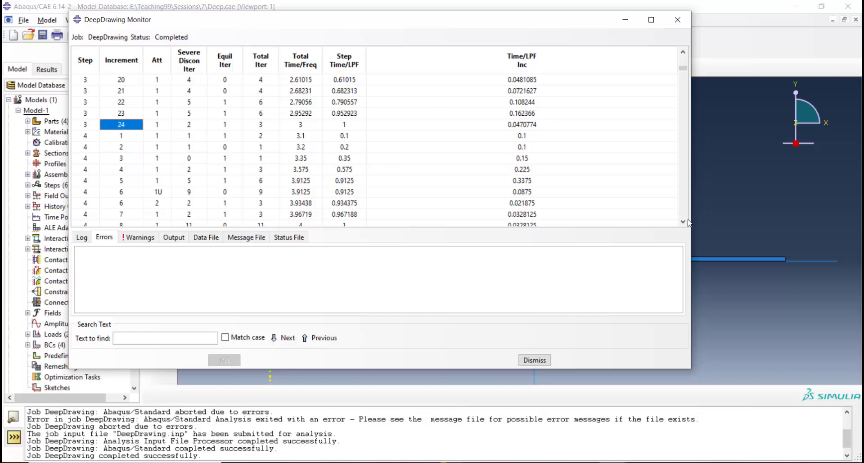
{"action": "left_click", "coordinate": [683, 221]}
{"action": "left_click", "coordinate": [683, 221]}
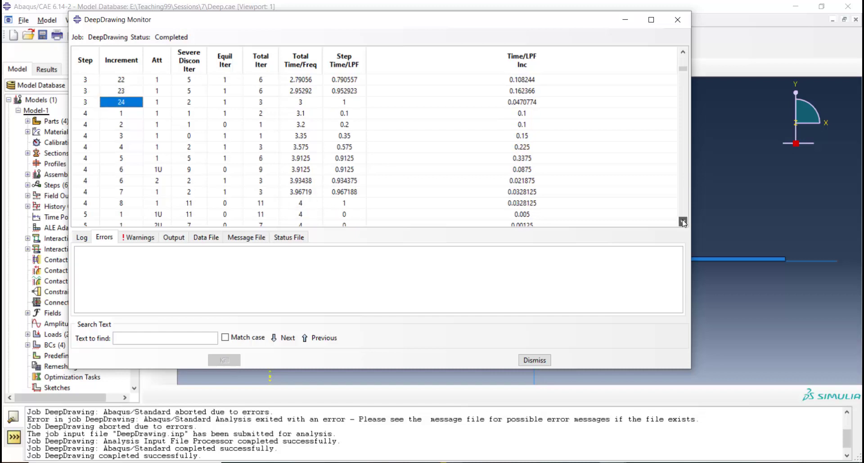
{"action": "left_click", "coordinate": [683, 221]}
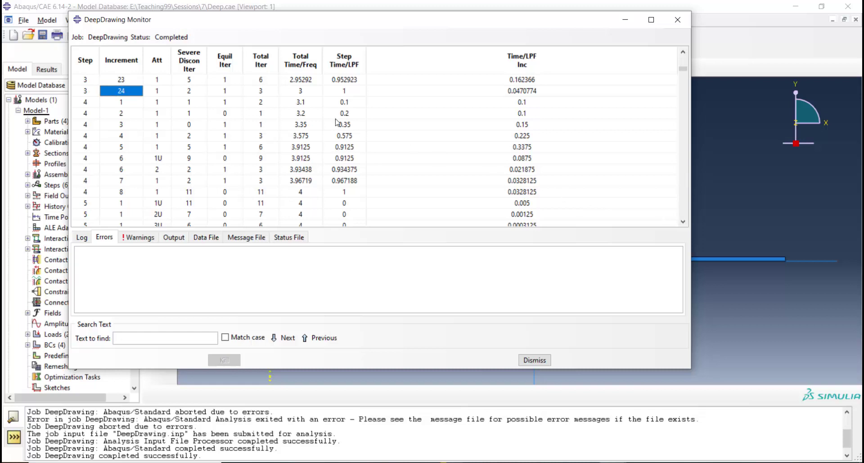
{"action": "left_click", "coordinate": [120, 203]}
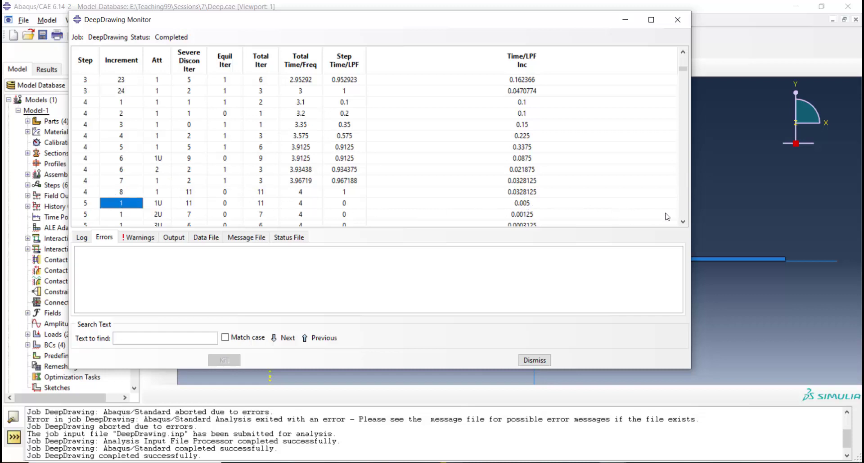
Examine the repeated attempts and time increment cutbacks of the first increment of step 5
{"action": "left_click", "coordinate": [683, 221]}
{"action": "left_click", "coordinate": [683, 221]}
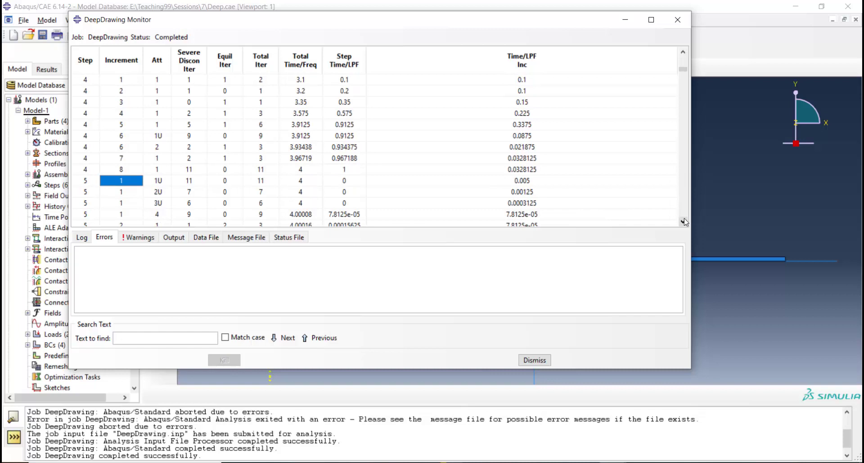
{"action": "double_click", "coordinate": [683, 221]}
{"action": "left_click", "coordinate": [683, 221]}
{"action": "left_click", "coordinate": [683, 221]}
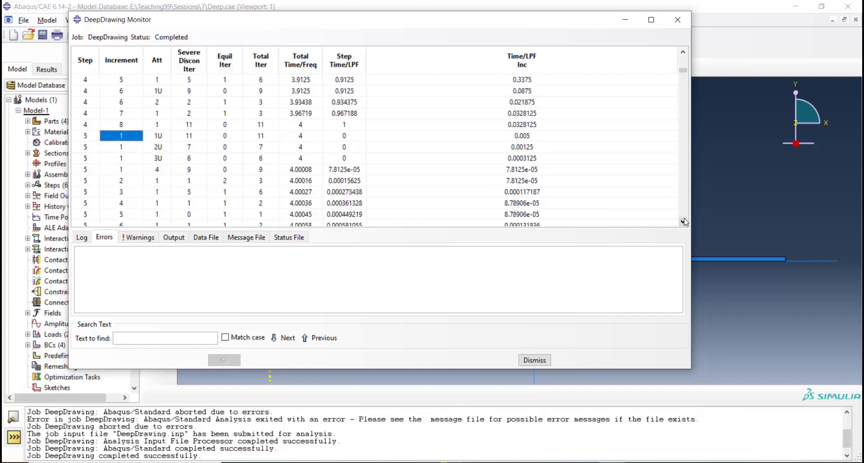
{"action": "left_click", "coordinate": [684, 221]}
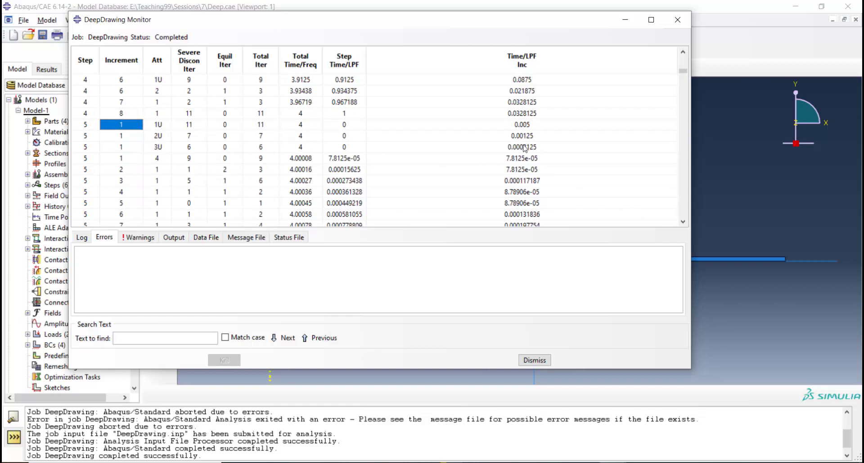
{"action": "left_click", "coordinate": [533, 161]}
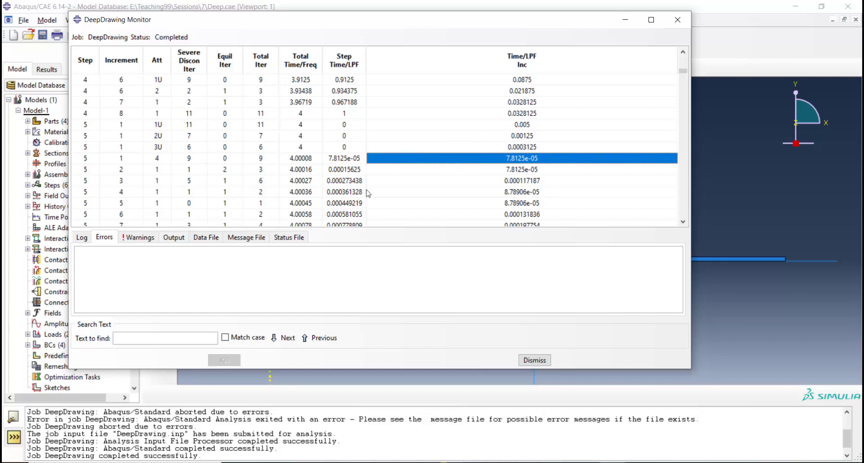
Examine the attempts, iterations and time increments of step 5 through its last increment, and close the job monitor
{"action": "left_click", "coordinate": [683, 221]}
{"action": "scroll", "coordinate": [683, 221], "scroll_direction": "down", "scroll_amount": 3}
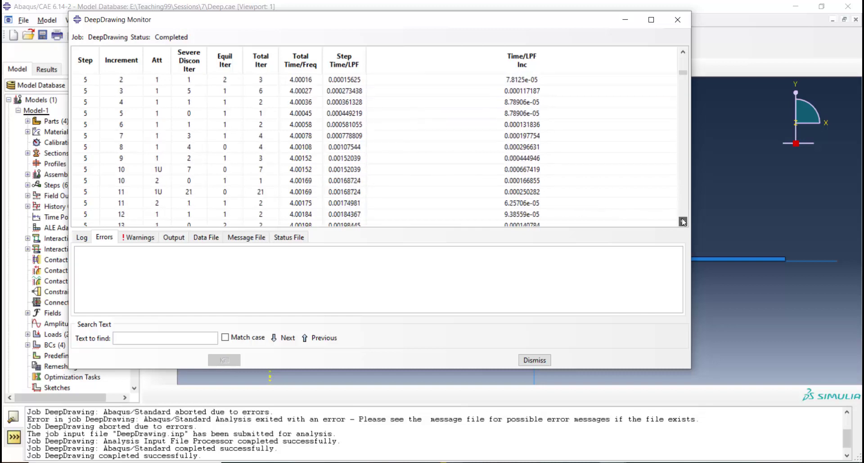
{"action": "scroll", "coordinate": [683, 221], "scroll_direction": "down", "scroll_amount": 4}
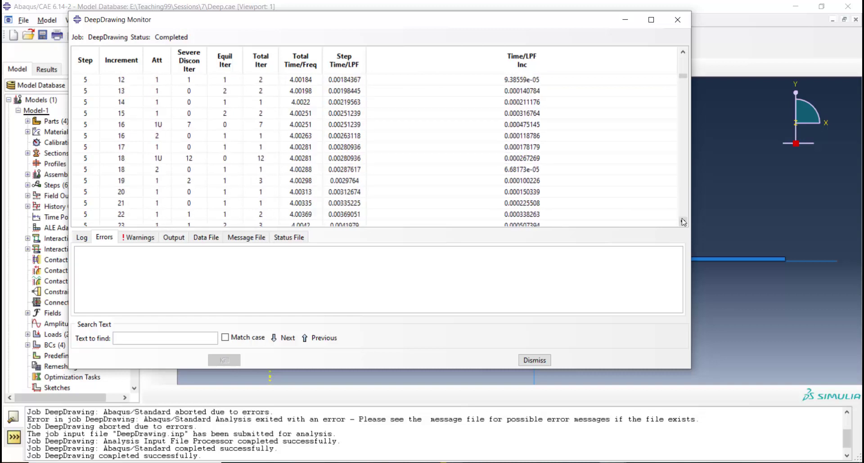
{"action": "scroll", "coordinate": [684, 221], "scroll_direction": "down", "scroll_amount": 4}
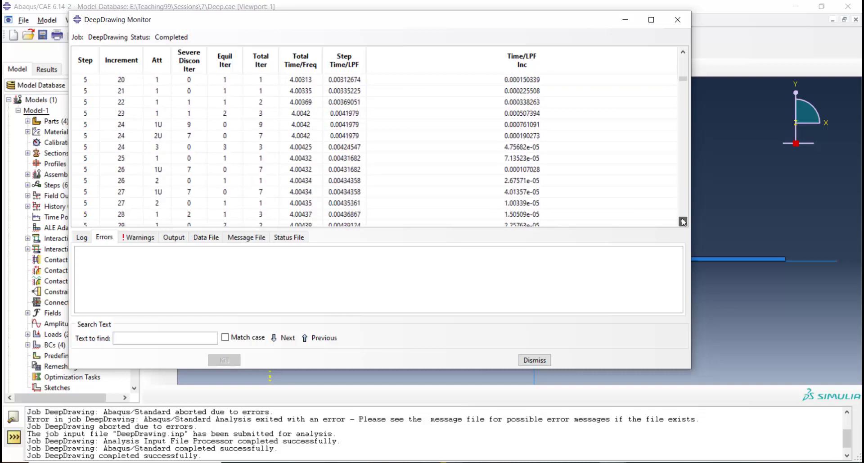
{"action": "scroll", "coordinate": [683, 221], "scroll_direction": "down", "scroll_amount": 2}
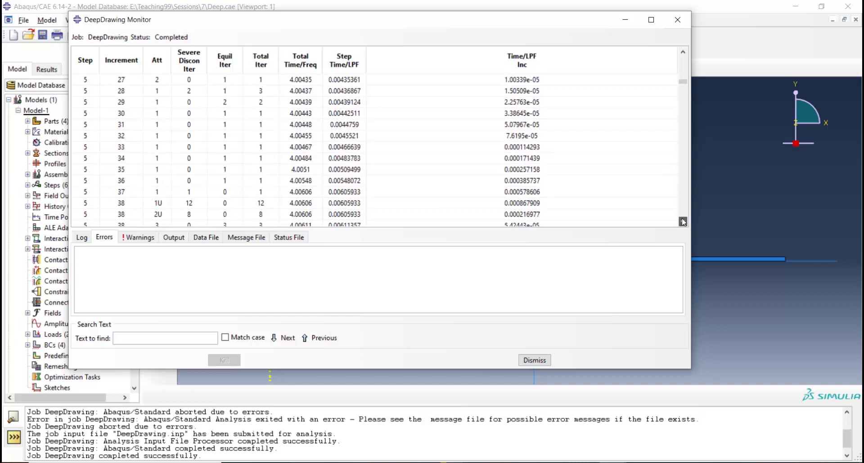
{"action": "scroll", "coordinate": [683, 221], "scroll_direction": "down", "scroll_amount": 5}
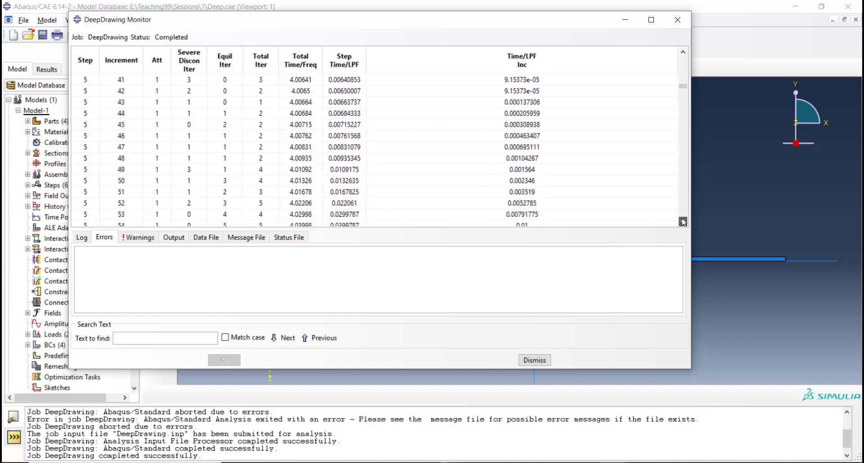
{"action": "scroll", "coordinate": [683, 221], "scroll_direction": "down", "scroll_amount": 2}
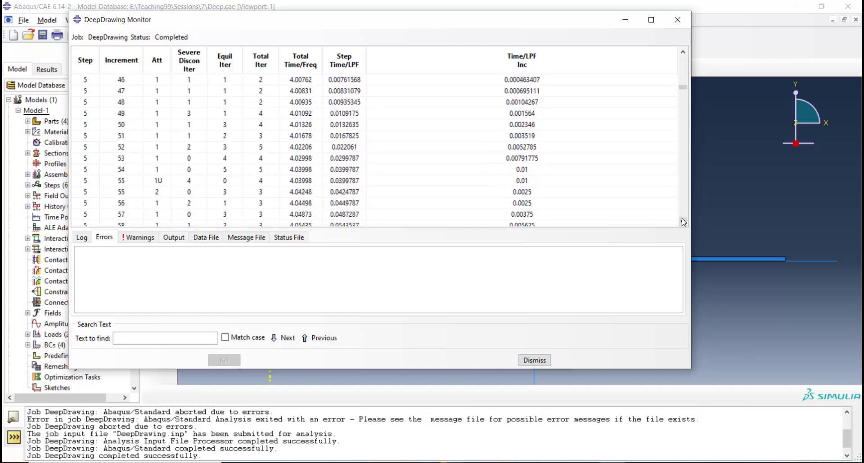
{"action": "left_click", "coordinate": [683, 221]}
{"action": "left_click", "coordinate": [683, 222]}
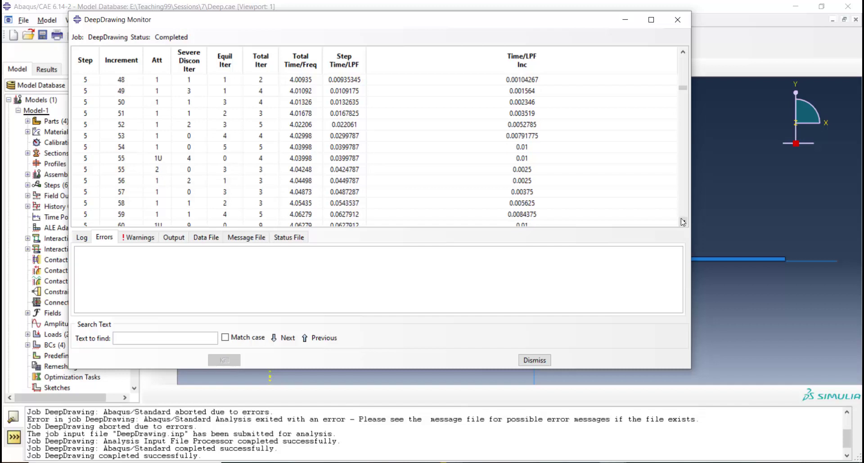
{"action": "left_click_drag", "start_coordinate": [683, 221], "coordinate": [683, 221]}
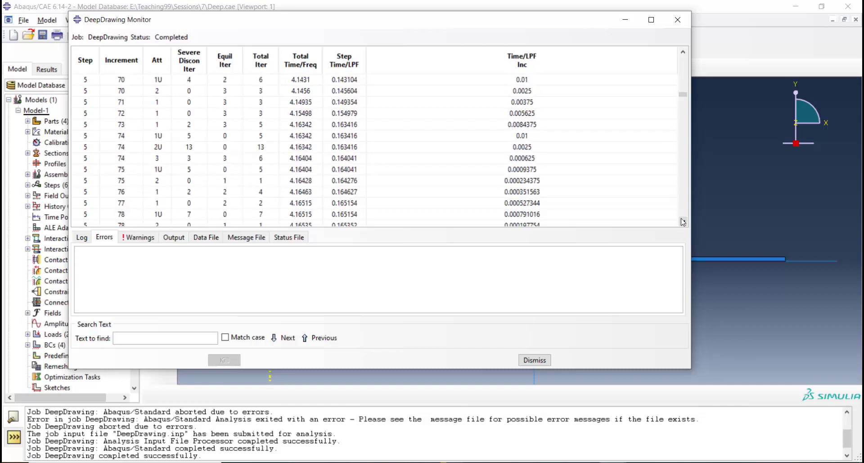
{"action": "left_click_drag", "start_coordinate": [684, 98], "coordinate": [675, 224]}
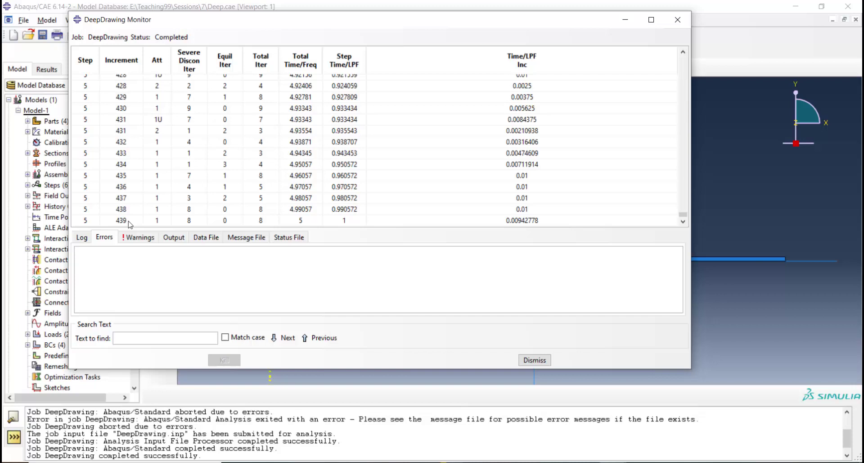
{"action": "left_click", "coordinate": [534, 360]}
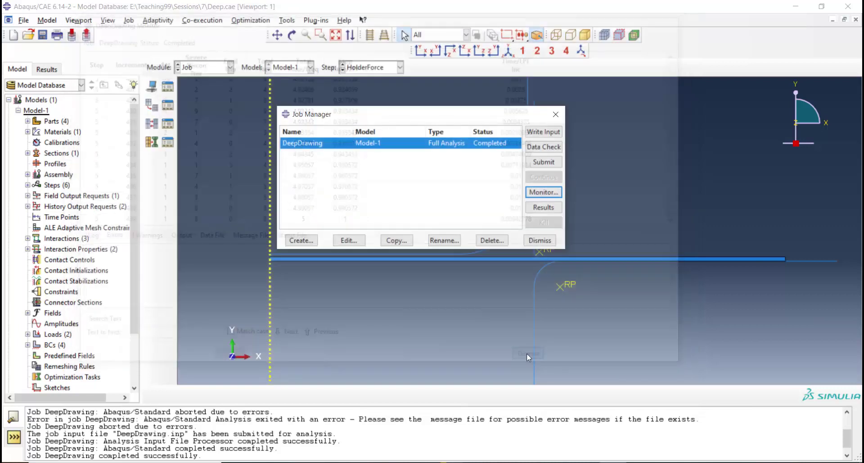
Open the DeepDrawing job results and plot the Mises stress contours on the deformed shape
{"action": "left_click", "coordinate": [543, 207]}
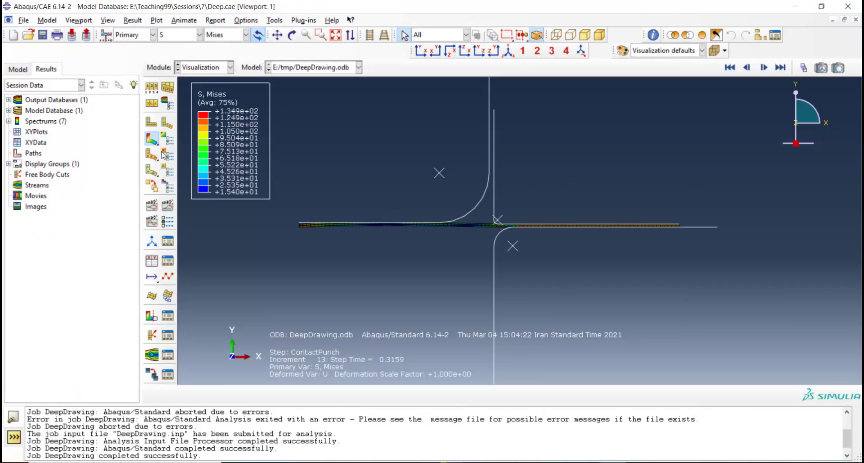
{"action": "left_click", "coordinate": [152, 124]}
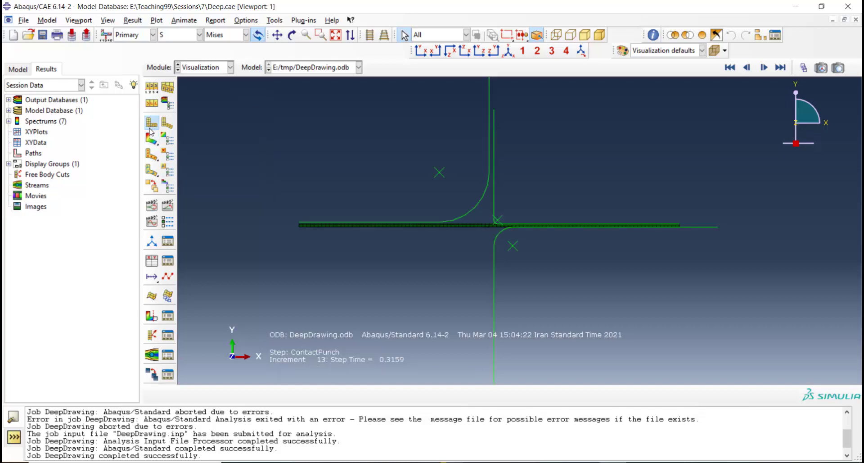
{"action": "left_click", "coordinate": [151, 138]}
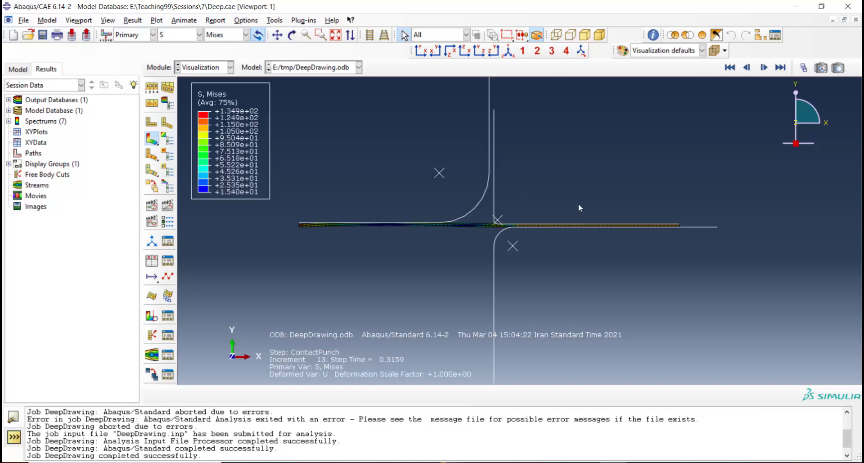
Compare the Mises contours at the start and end of the Load step, and play the time history animation
{"action": "left_click", "coordinate": [764, 69]}
{"action": "left_click", "coordinate": [764, 69]}
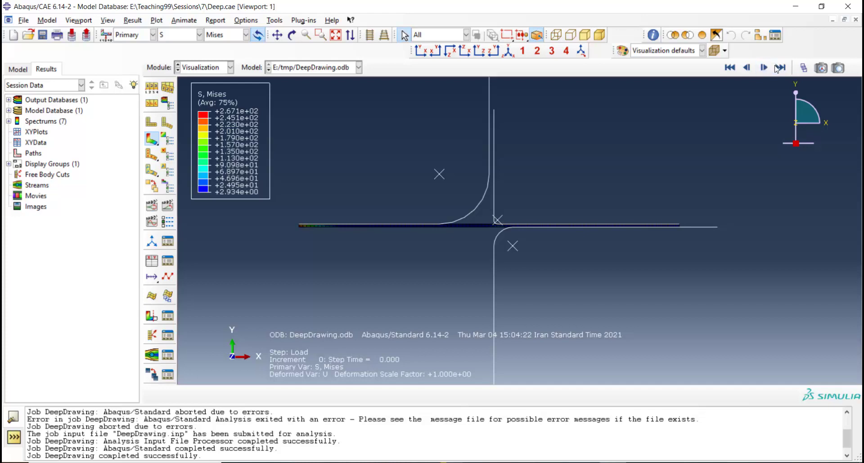
{"action": "left_click", "coordinate": [781, 68]}
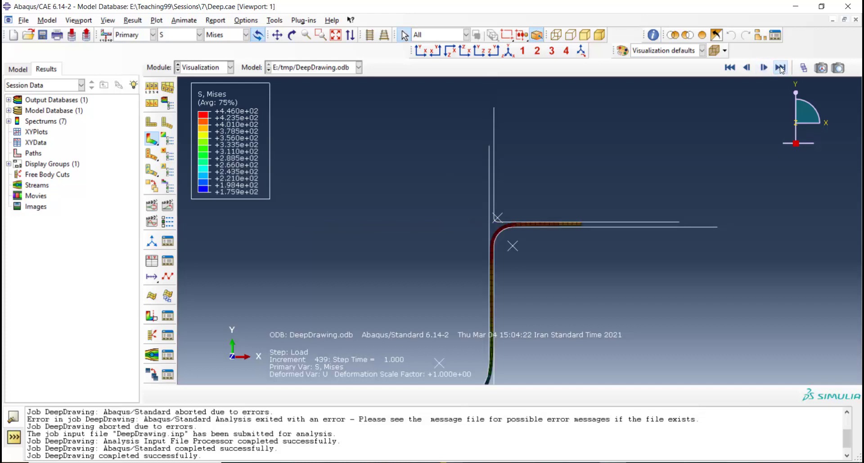
{"action": "left_click", "coordinate": [731, 67]}
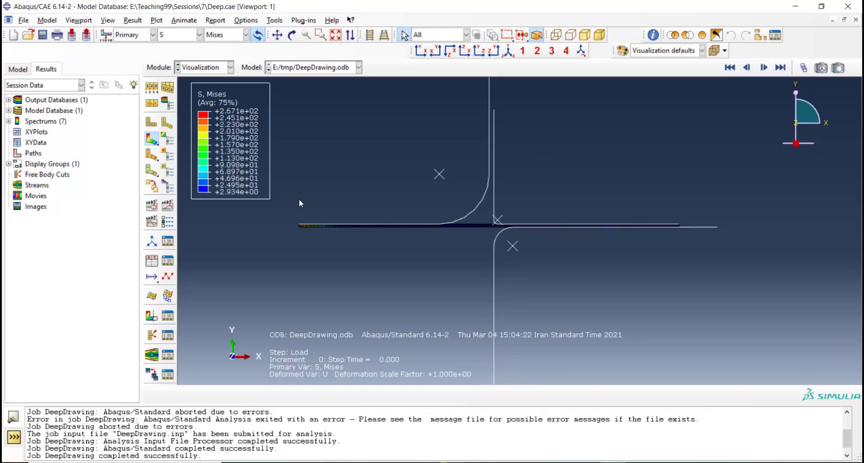
{"action": "left_click", "coordinate": [168, 205]}
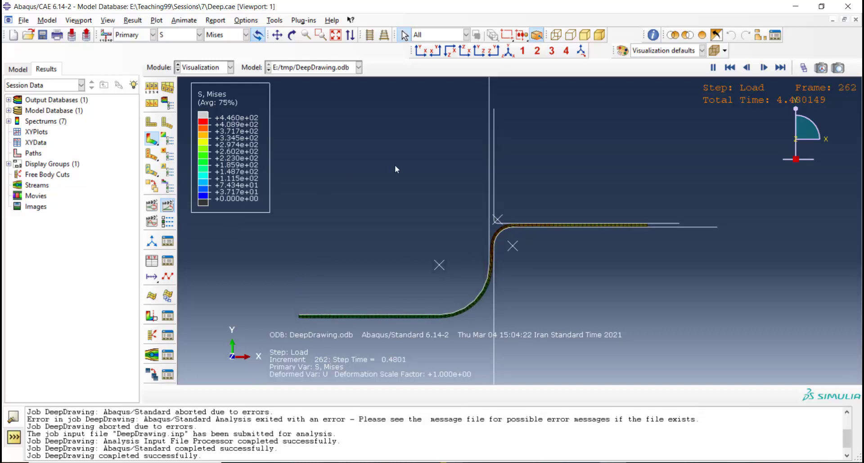
{"action": "scroll", "coordinate": [407, 160], "scroll_direction": "down", "scroll_amount": 5}
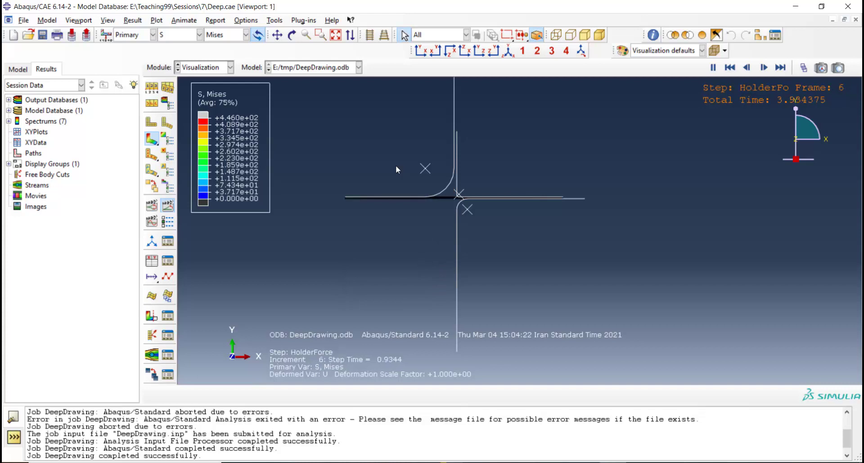
Plot the RF2 reaction force history of the PUNCH-1 node in set PUNCH and close the history output dialog
{"action": "left_click", "coordinate": [132, 21]}
{"action": "left_click", "coordinate": [153, 72]}
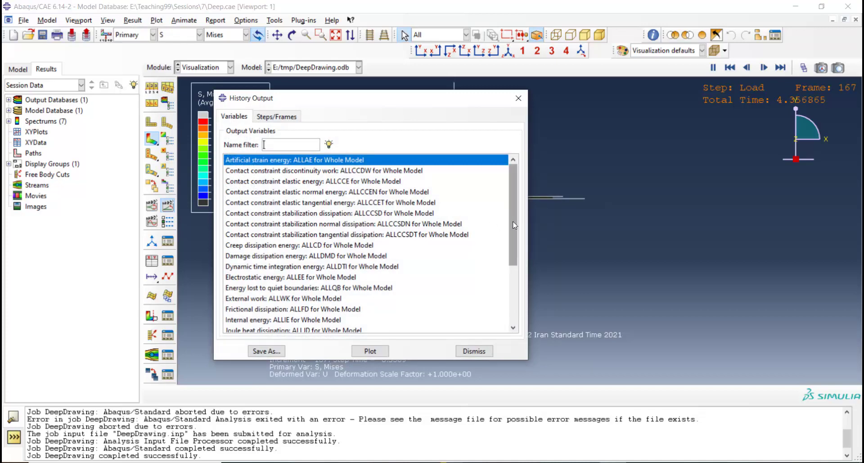
{"action": "left_click_drag", "start_coordinate": [515, 225], "coordinate": [513, 276]}
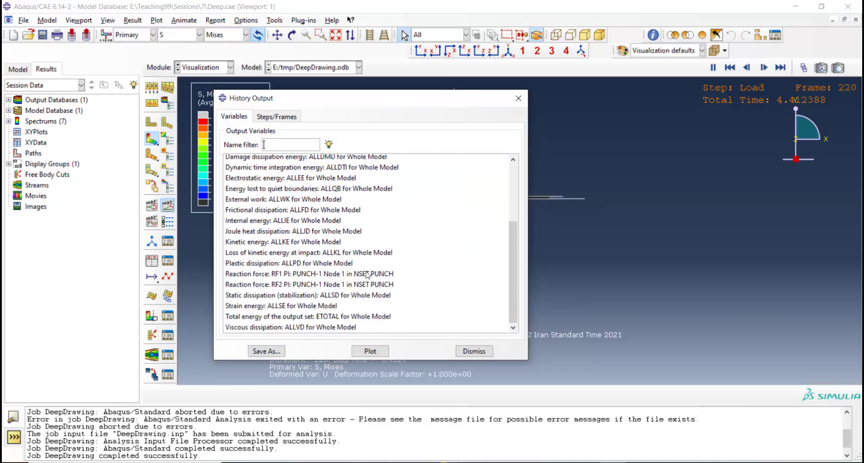
{"action": "left_click", "coordinate": [297, 284]}
{"action": "left_click", "coordinate": [371, 351]}
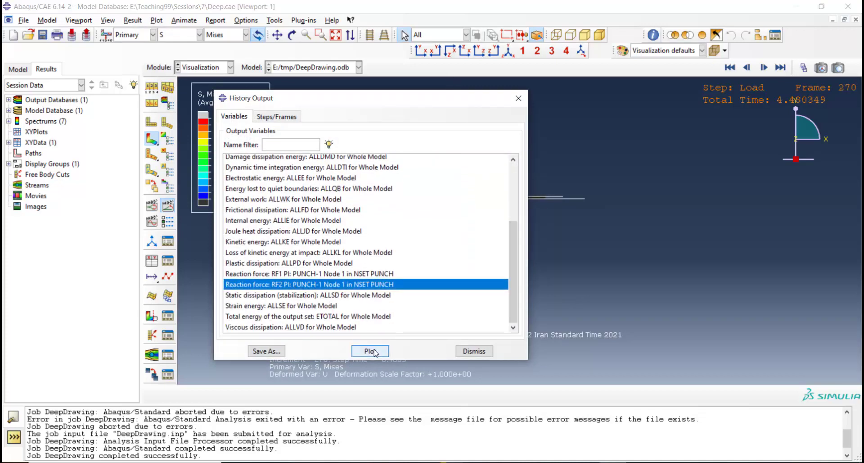
{"action": "left_click_drag", "start_coordinate": [414, 102], "coordinate": [86, 134]}
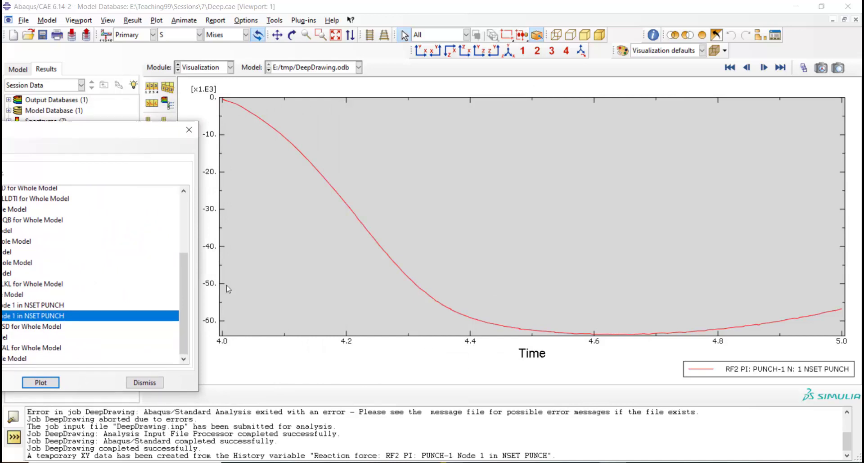
{"action": "left_click_drag", "start_coordinate": [127, 137], "coordinate": [92, 128]}
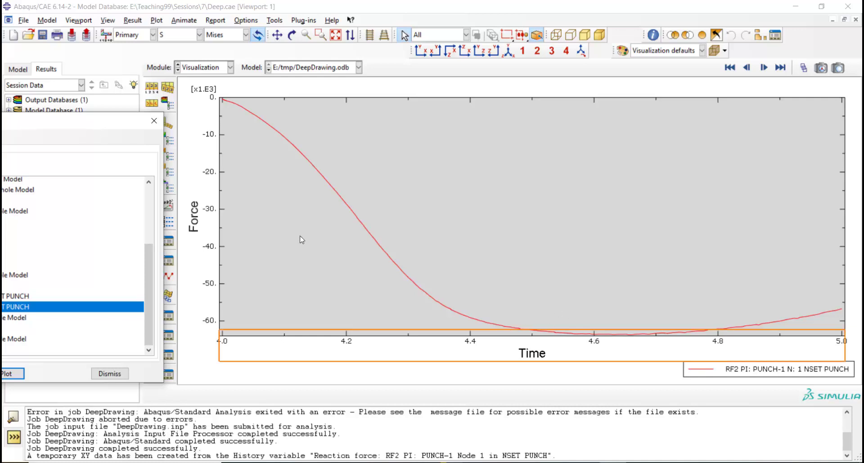
{"action": "left_click_drag", "start_coordinate": [111, 127], "coordinate": [304, 116]}
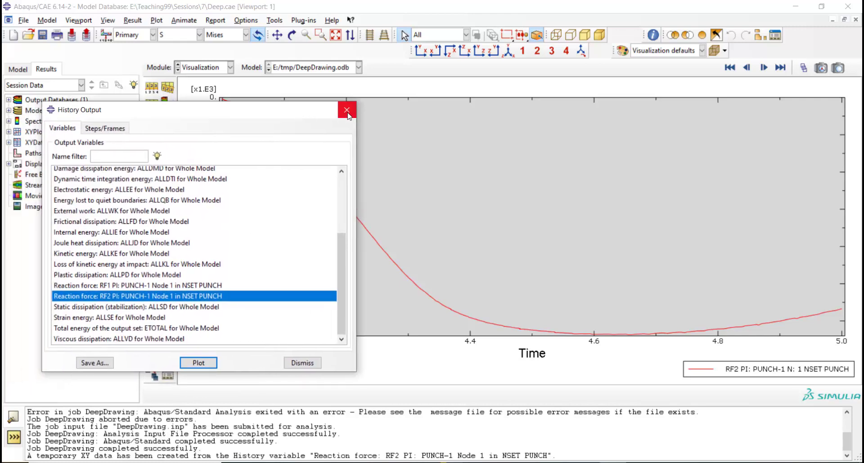
{"action": "left_click", "coordinate": [346, 111]}
Return to the Mises contours on the deformed shape and show the last frame of the Load step
{"action": "left_click", "coordinate": [158, 140]}
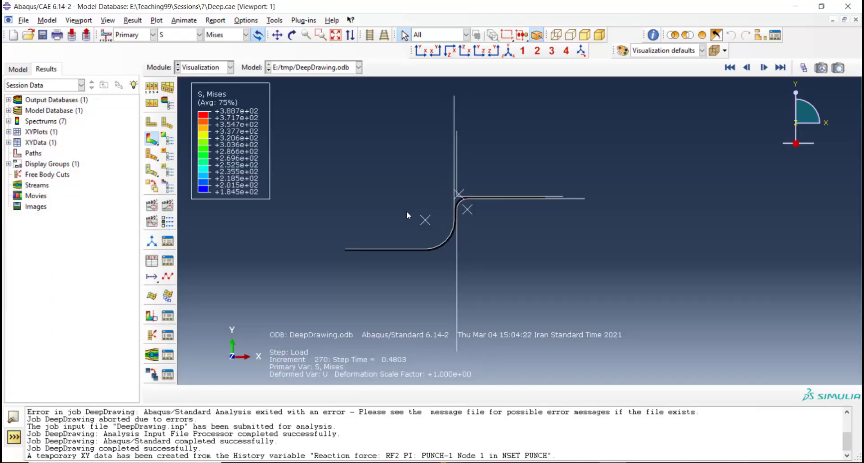
{"action": "left_click", "coordinate": [781, 68]}
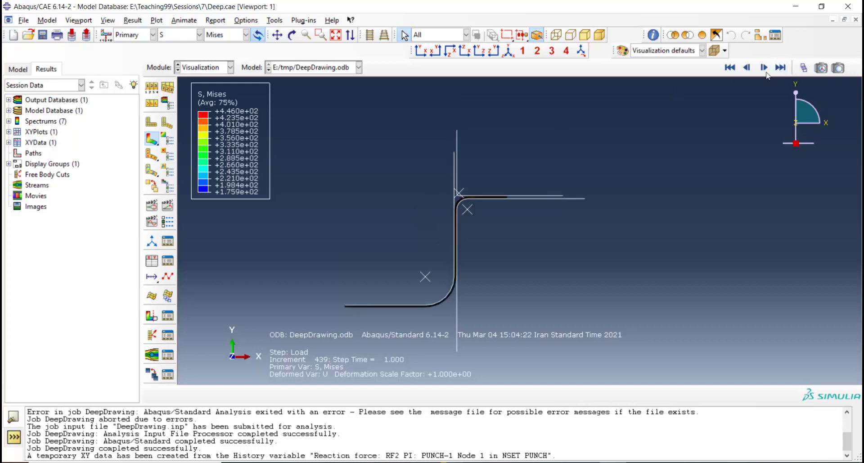
{"action": "scroll", "coordinate": [622, 206], "scroll_direction": "up", "scroll_amount": 3}
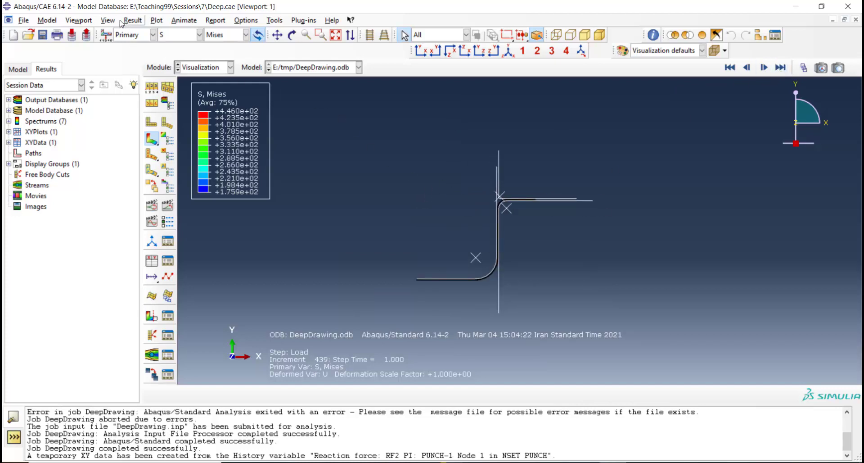
Sweep the displayed axisymmetric elements from 0 to 360 degrees with 100 segments
{"action": "left_click", "coordinate": [108, 20]}
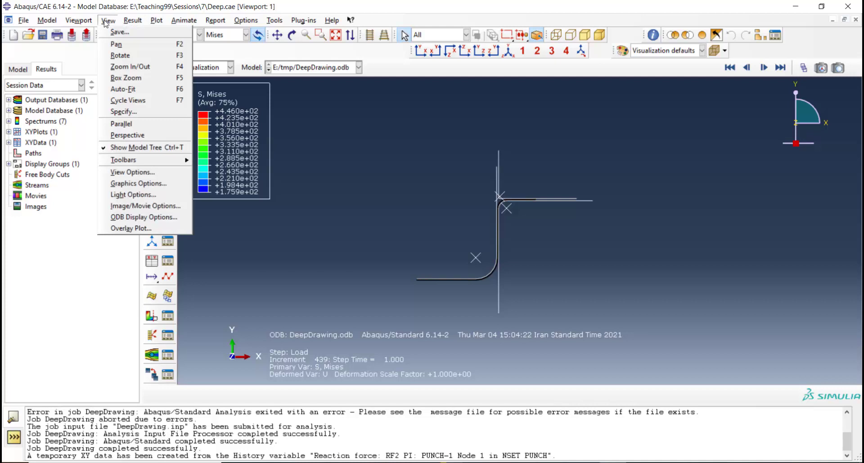
{"action": "left_click", "coordinate": [145, 218]}
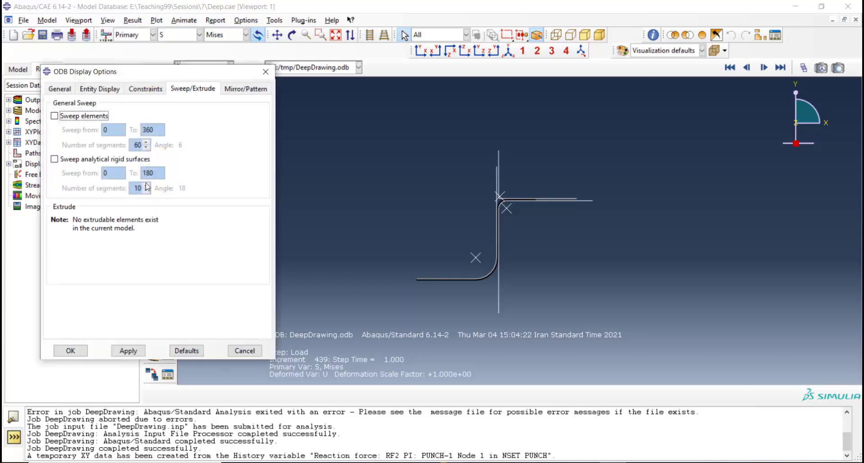
{"action": "left_click", "coordinate": [55, 117]}
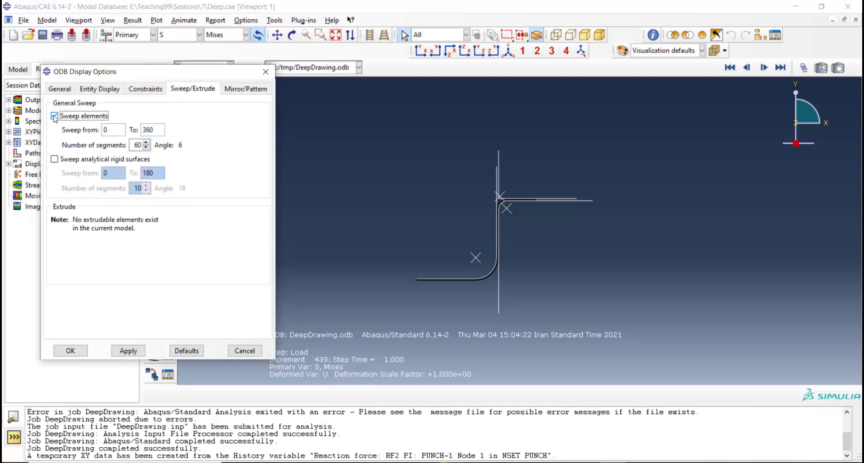
{"action": "double_click", "coordinate": [137, 145]}
{"action": "type", "text": "100"}
{"action": "left_click", "coordinate": [130, 350]}
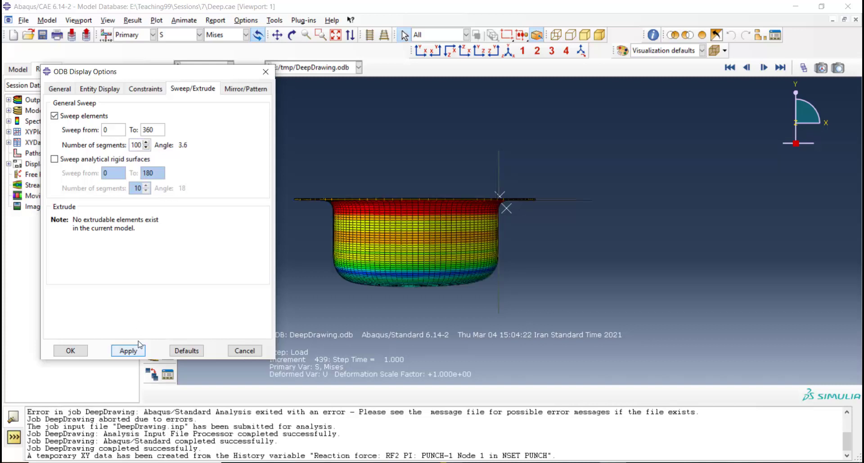
Tilt the view to look into the swept cup, close the display options and animate the time history
{"action": "left_click", "coordinate": [292, 34]}
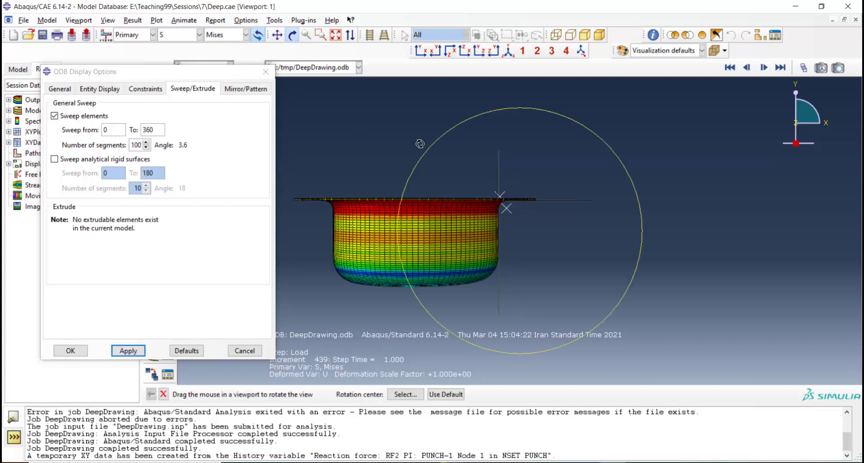
{"action": "left_click_drag", "start_coordinate": [440, 163], "coordinate": [512, 180]}
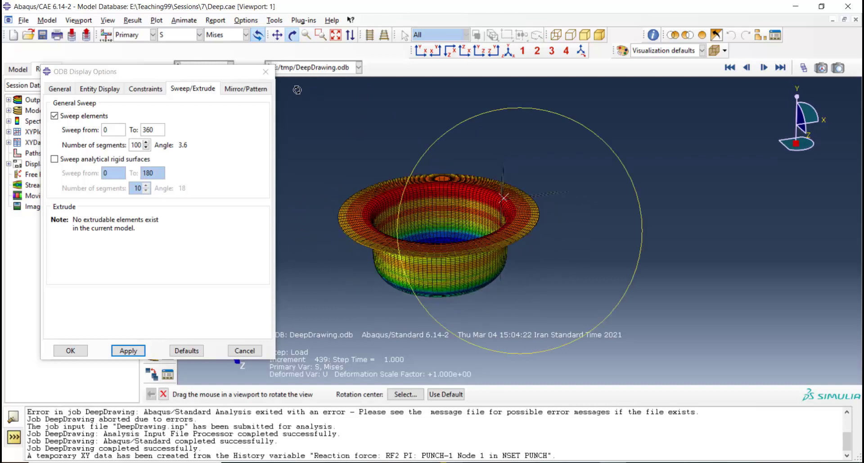
{"action": "left_click", "coordinate": [265, 72]}
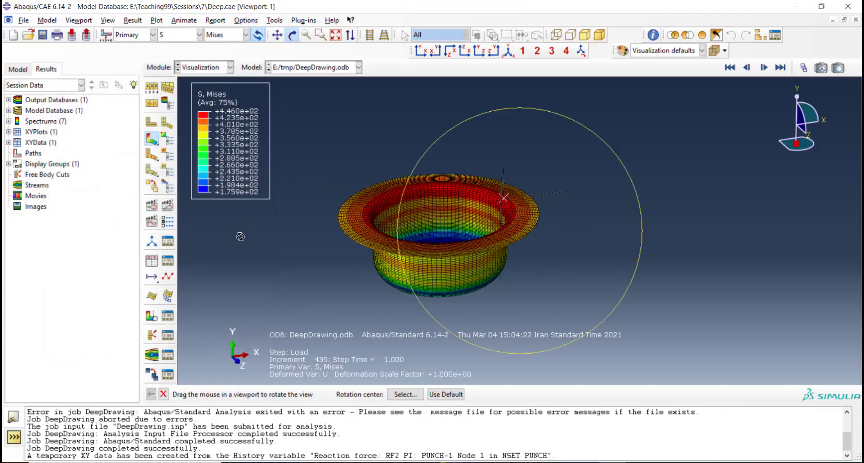
{"action": "left_click", "coordinate": [168, 205]}
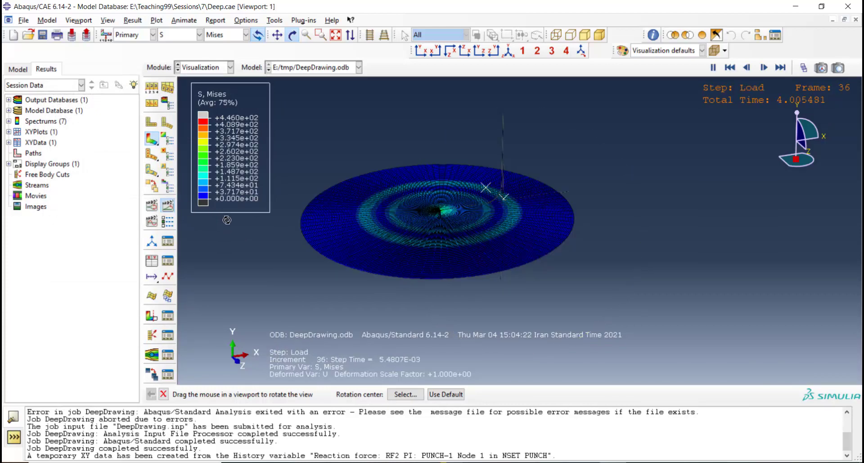
{"action": "key", "text": "Escape"}
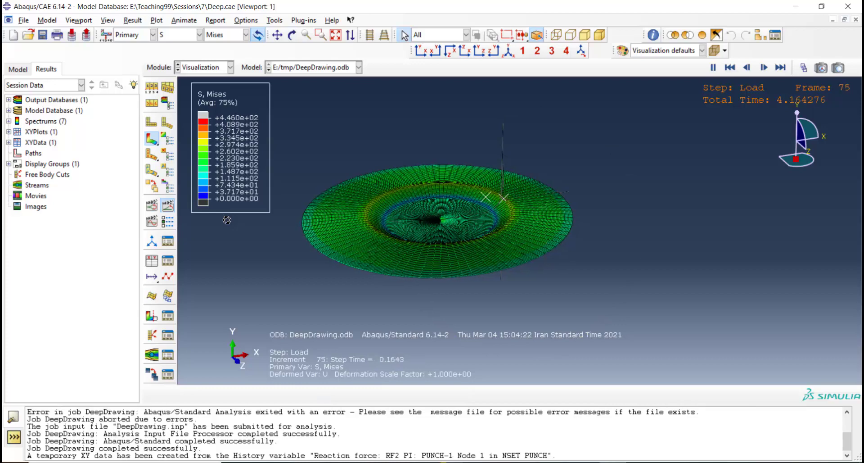